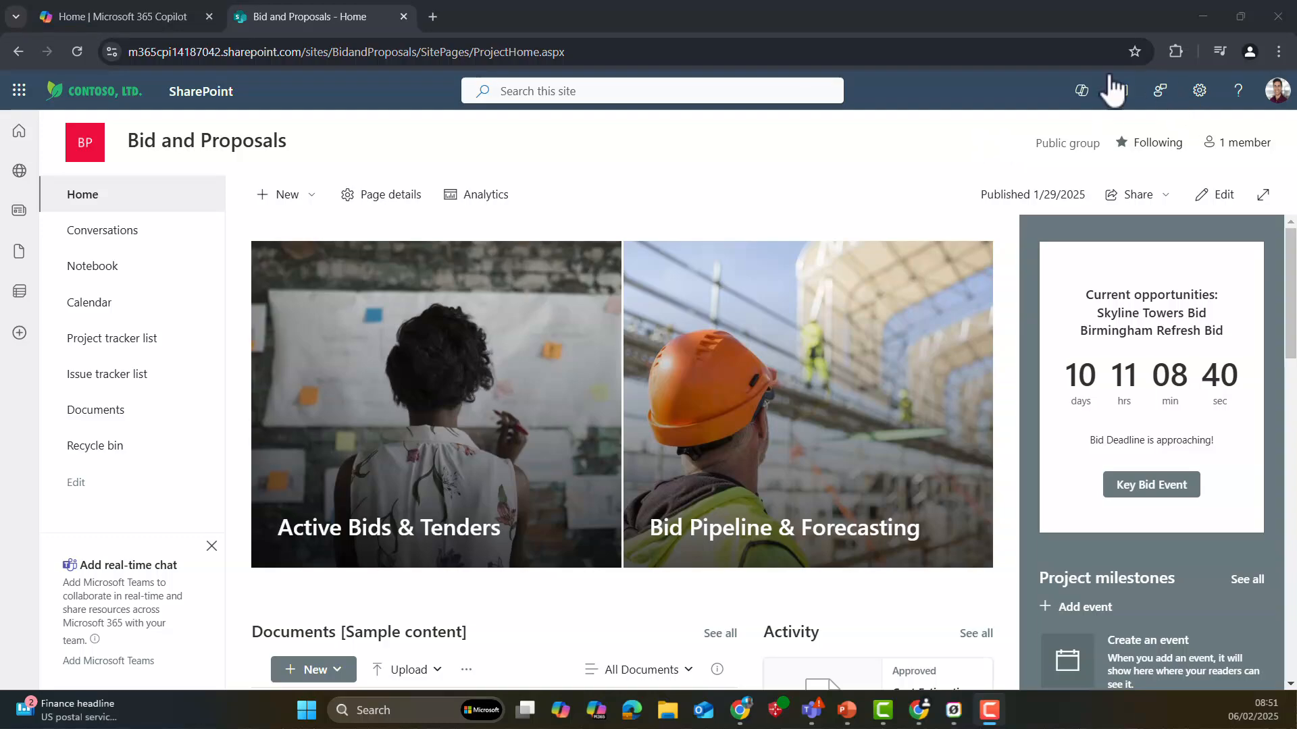
# Open the site's Copilot agent chat and switch to the Cost Estimation & Financial Agent
pyautogui.click(1083, 93)
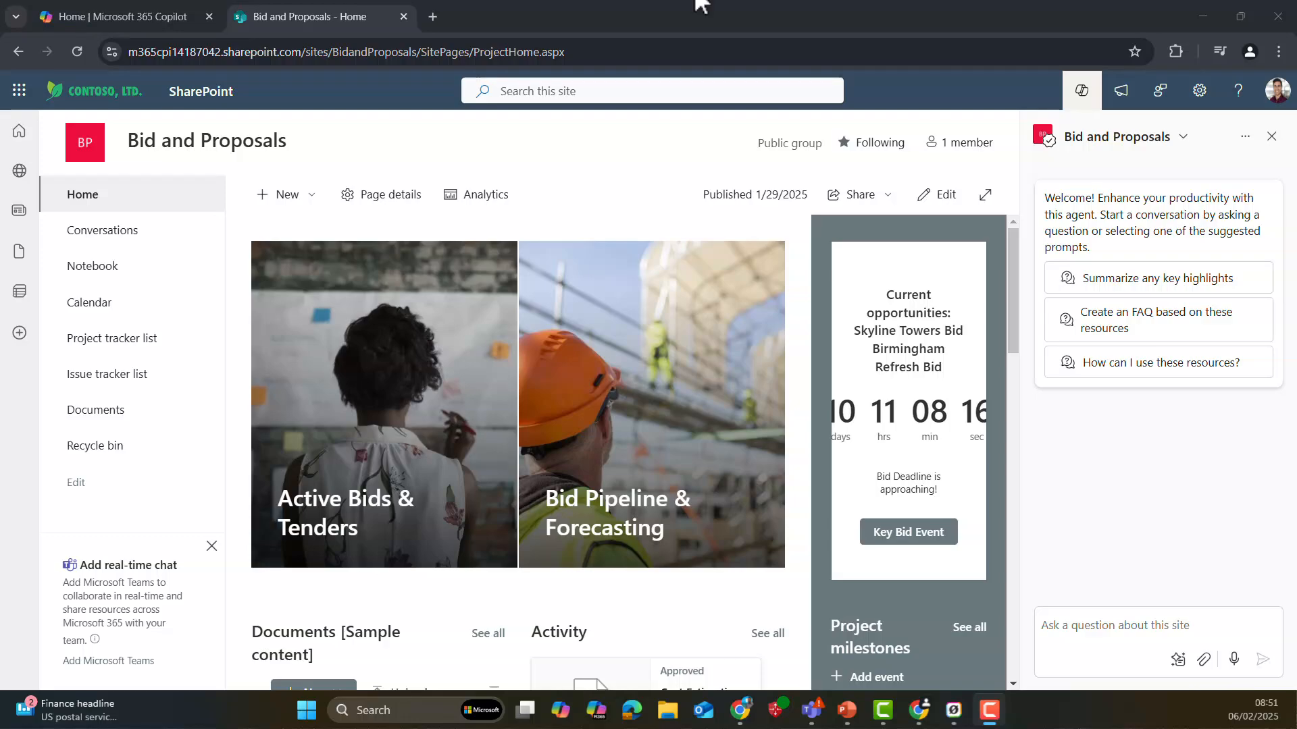
pyautogui.click(1095, 631)
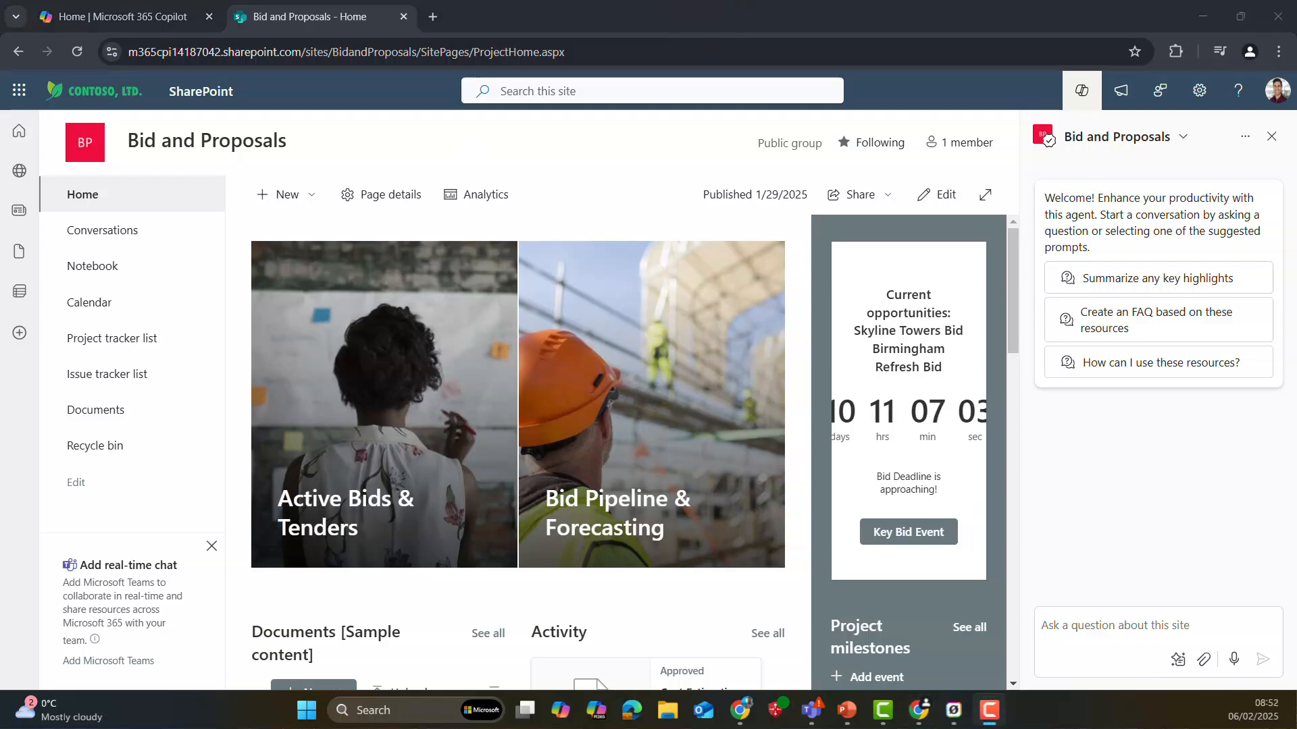
pyautogui.click(1185, 139)
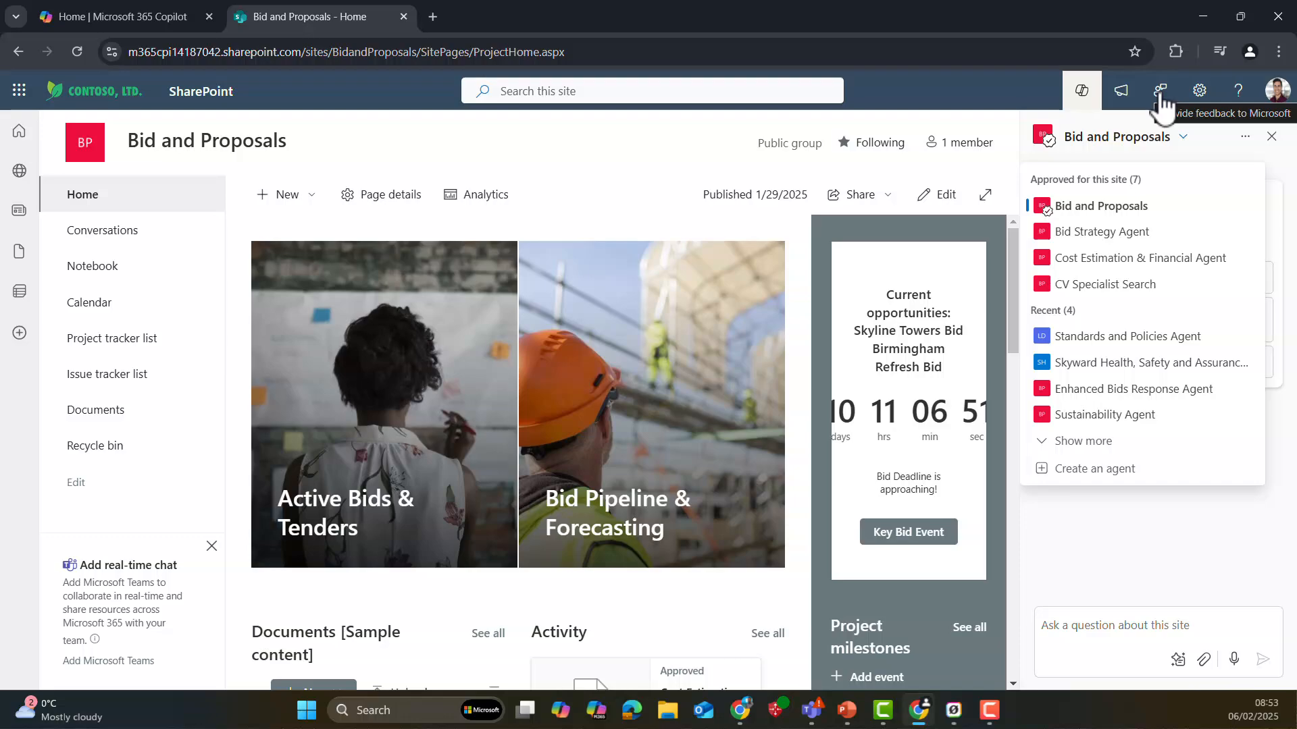
pyautogui.click(1149, 270)
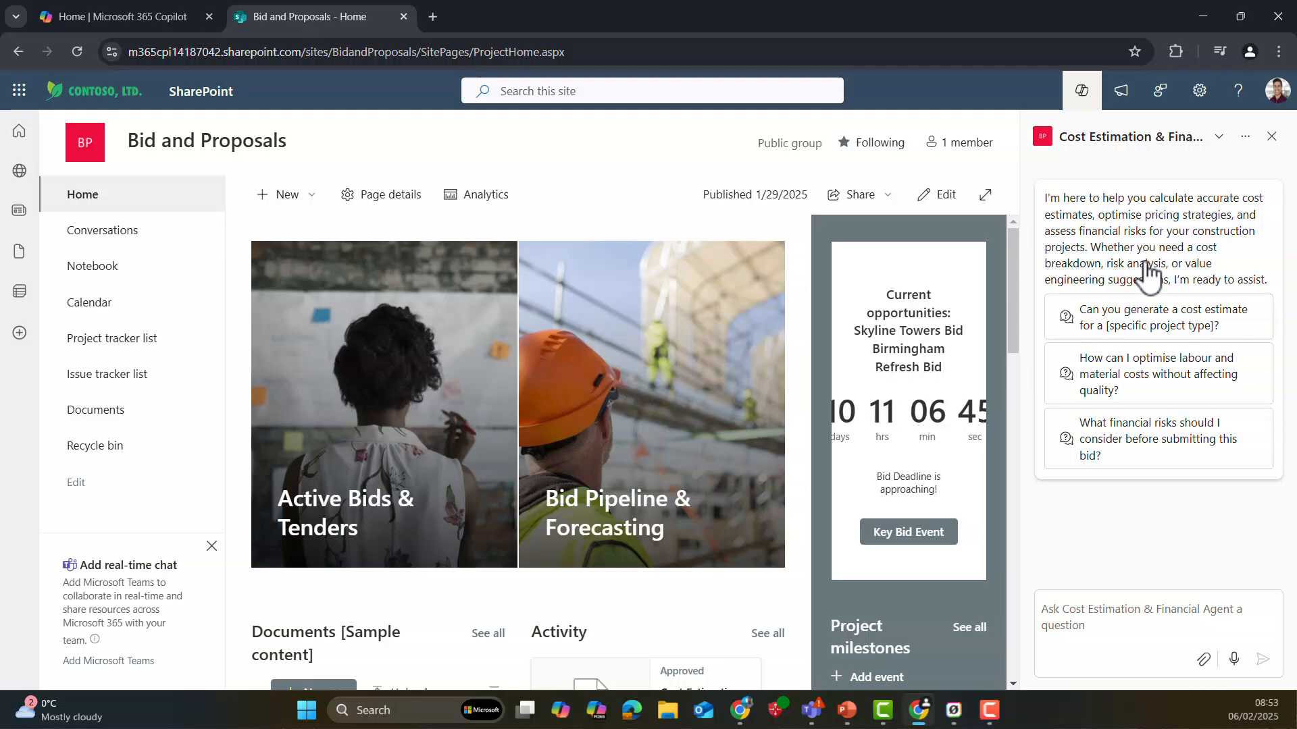
# Open the Cost Estimation & Financial Agent for editing and enlarge its description field to read the full text
pyautogui.click(1244, 137)
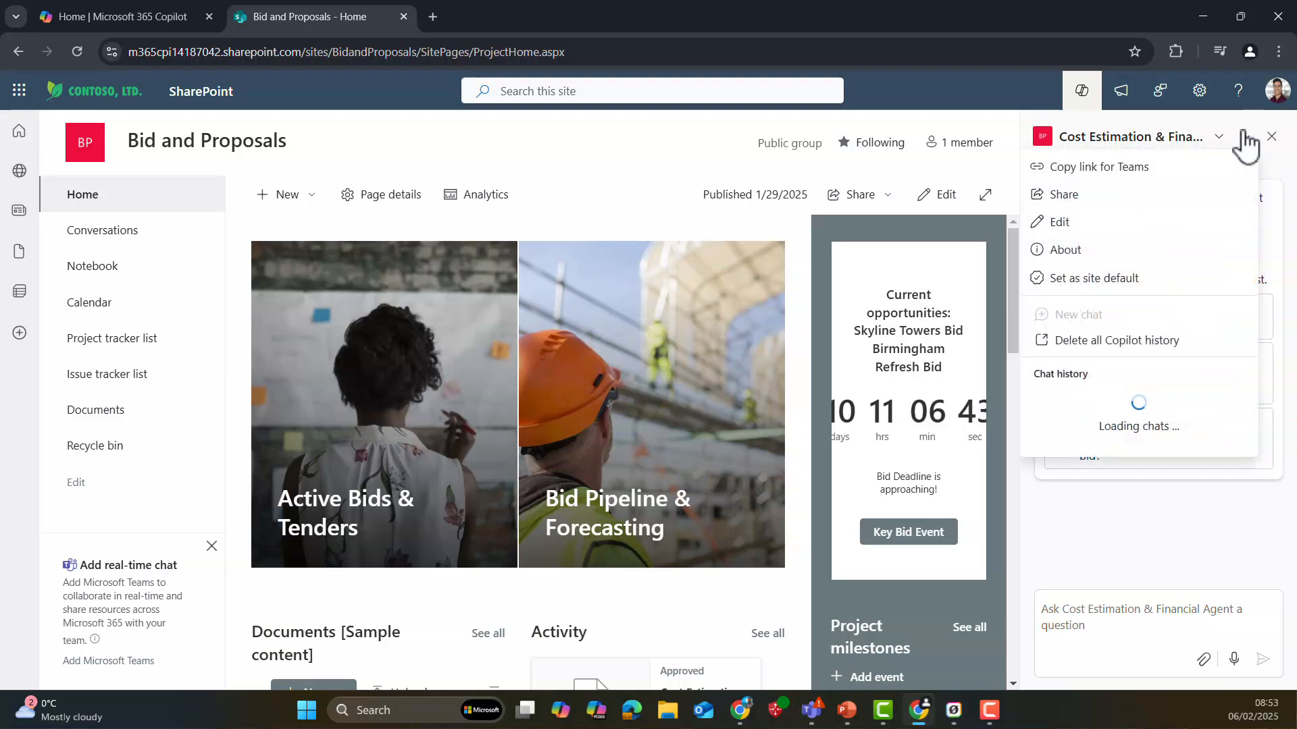
pyautogui.click(1071, 224)
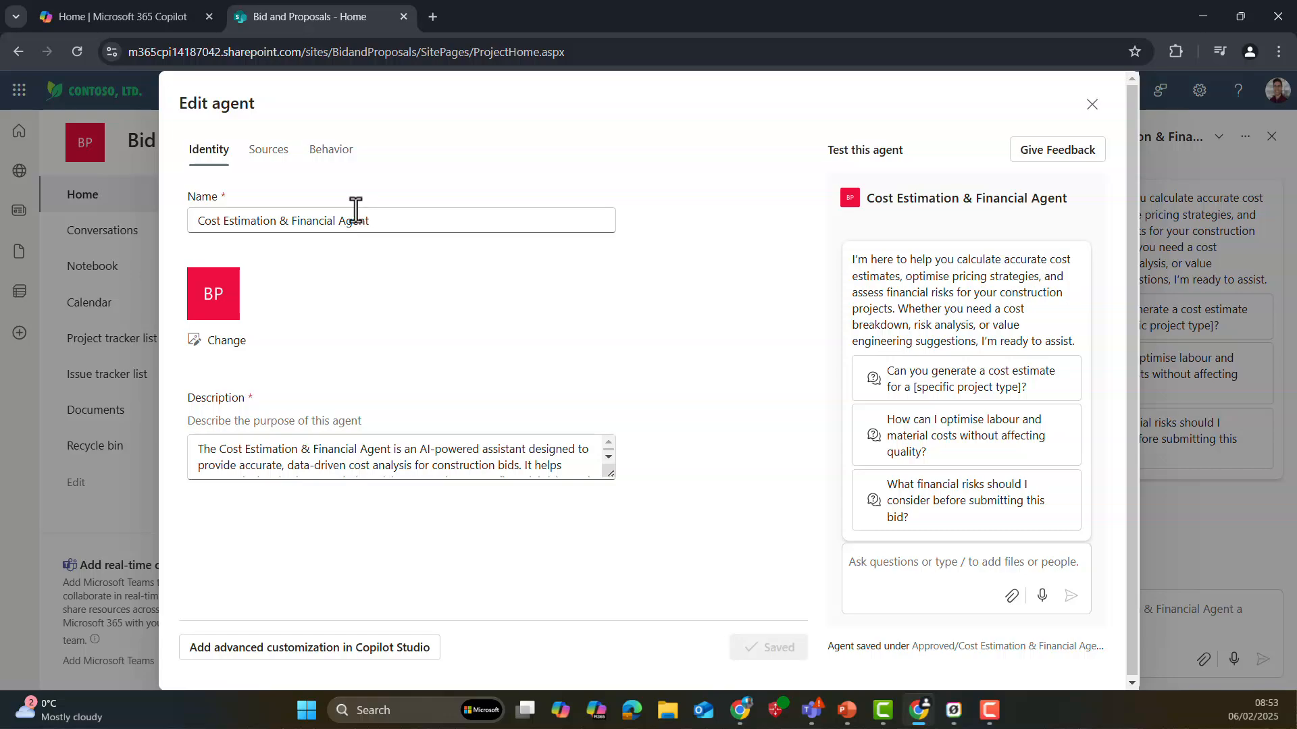
pyautogui.moveTo(609, 472); pyautogui.dragTo(619, 606)
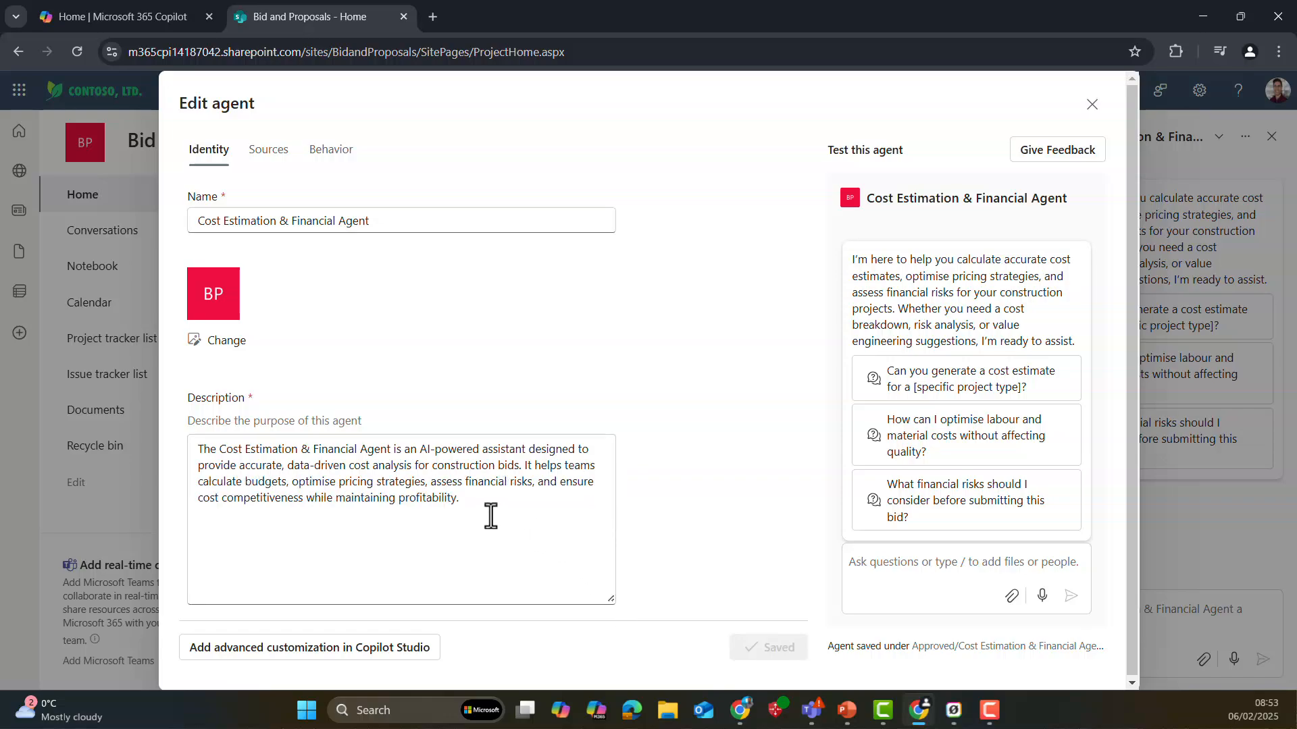
pyautogui.moveTo(491, 517); pyautogui.dragTo(114, 423)
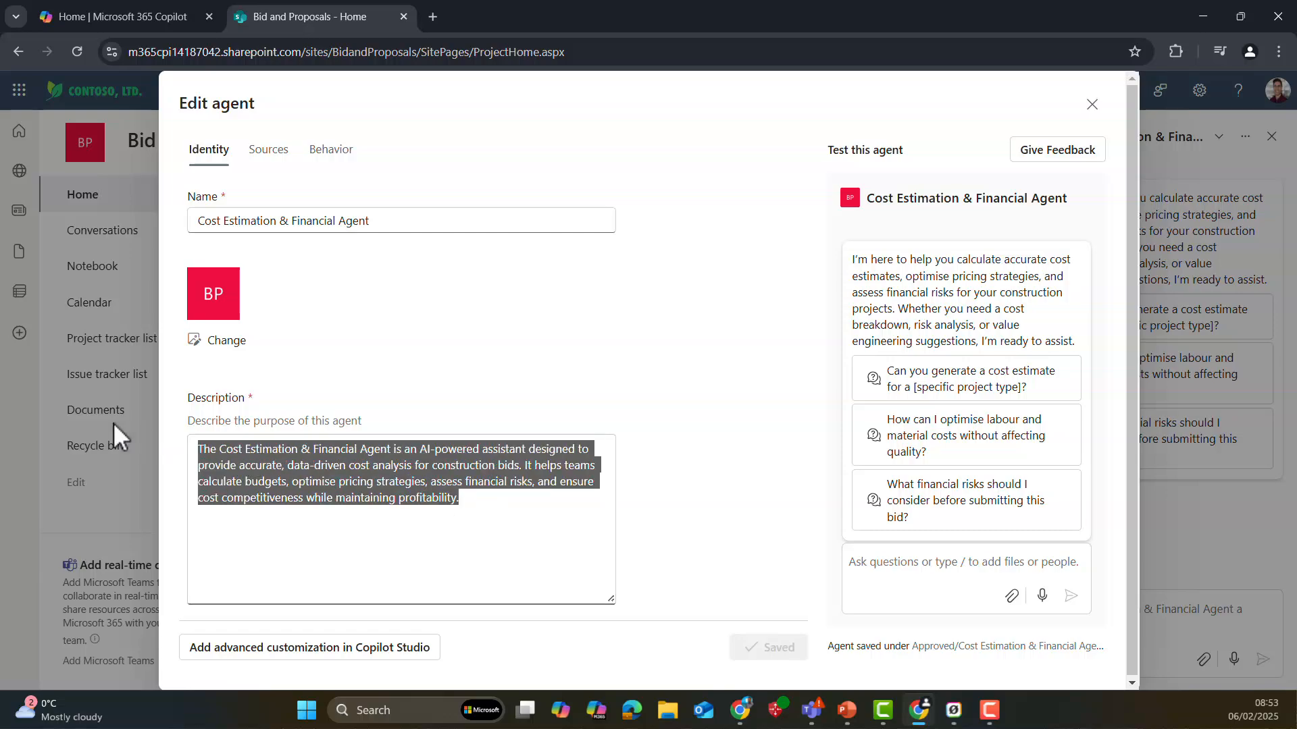
pyautogui.click(472, 499)
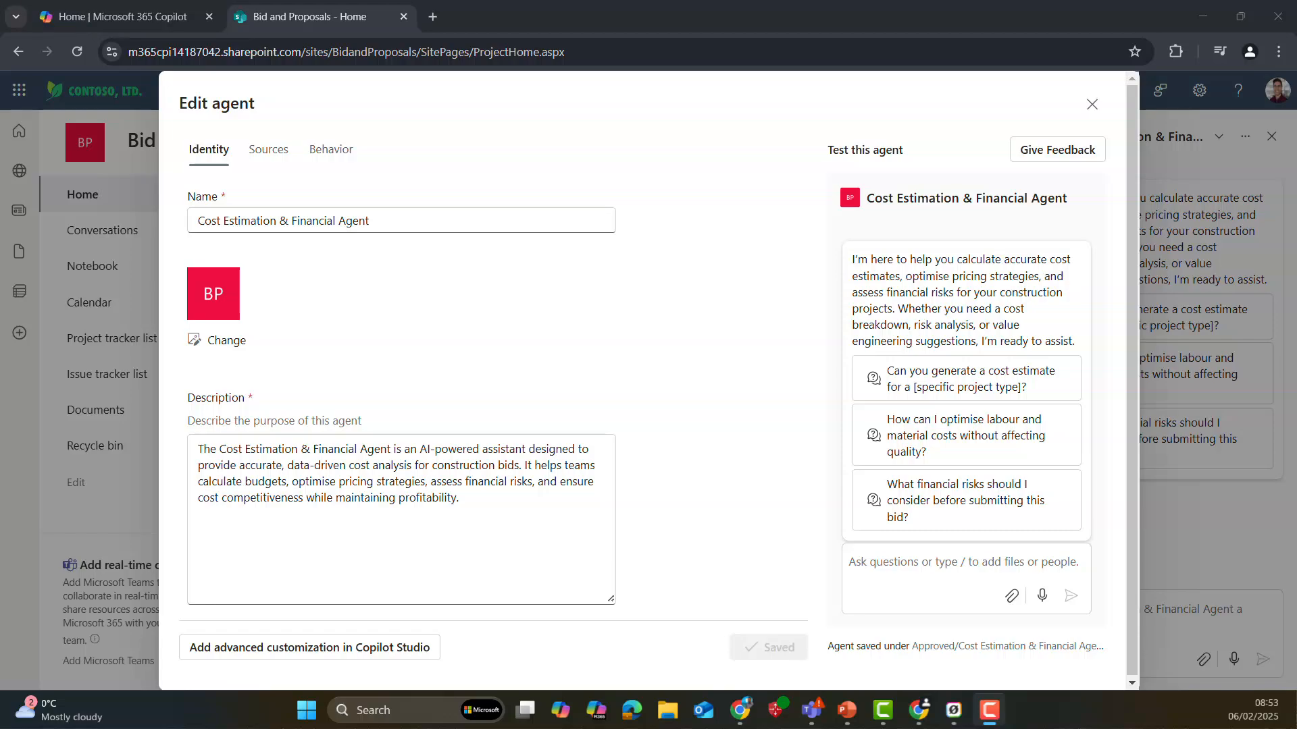
# Review the agent's SharePoint knowledge source and the available scope options for the Bid and Proposals site
pyautogui.click(281, 154)
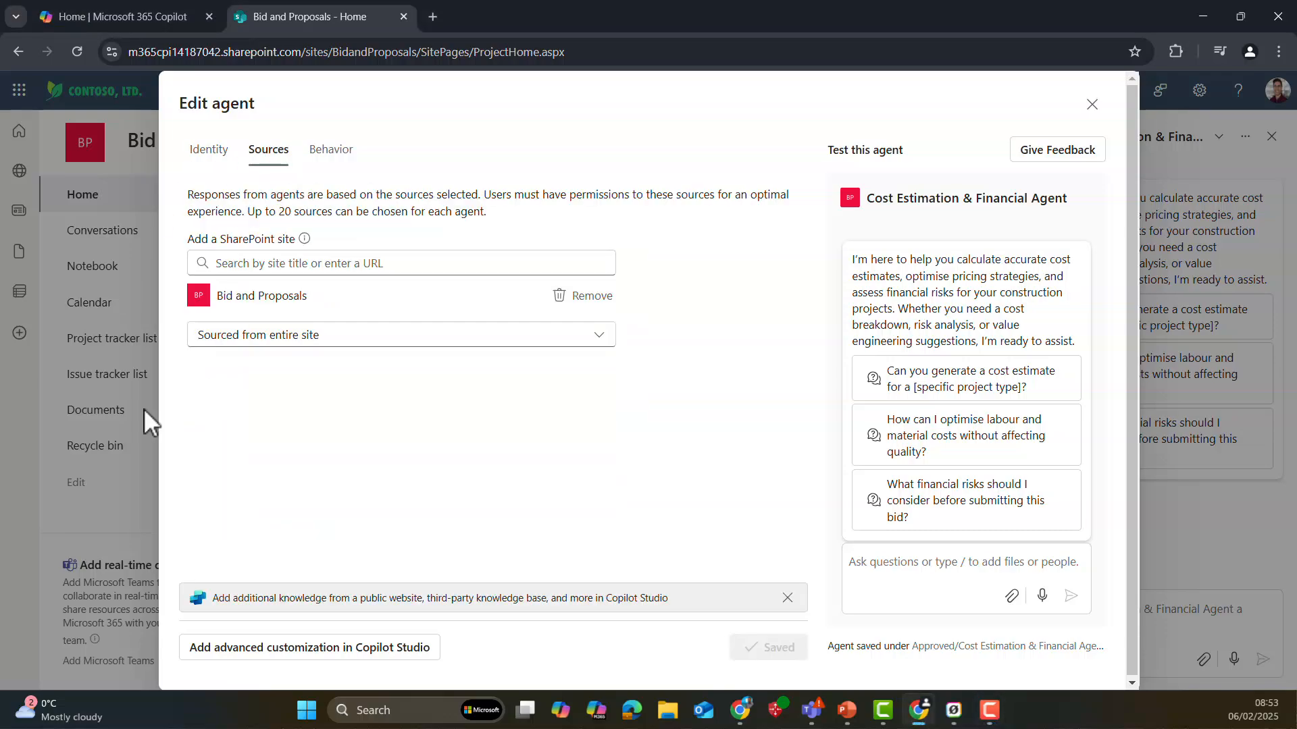
pyautogui.click(576, 341)
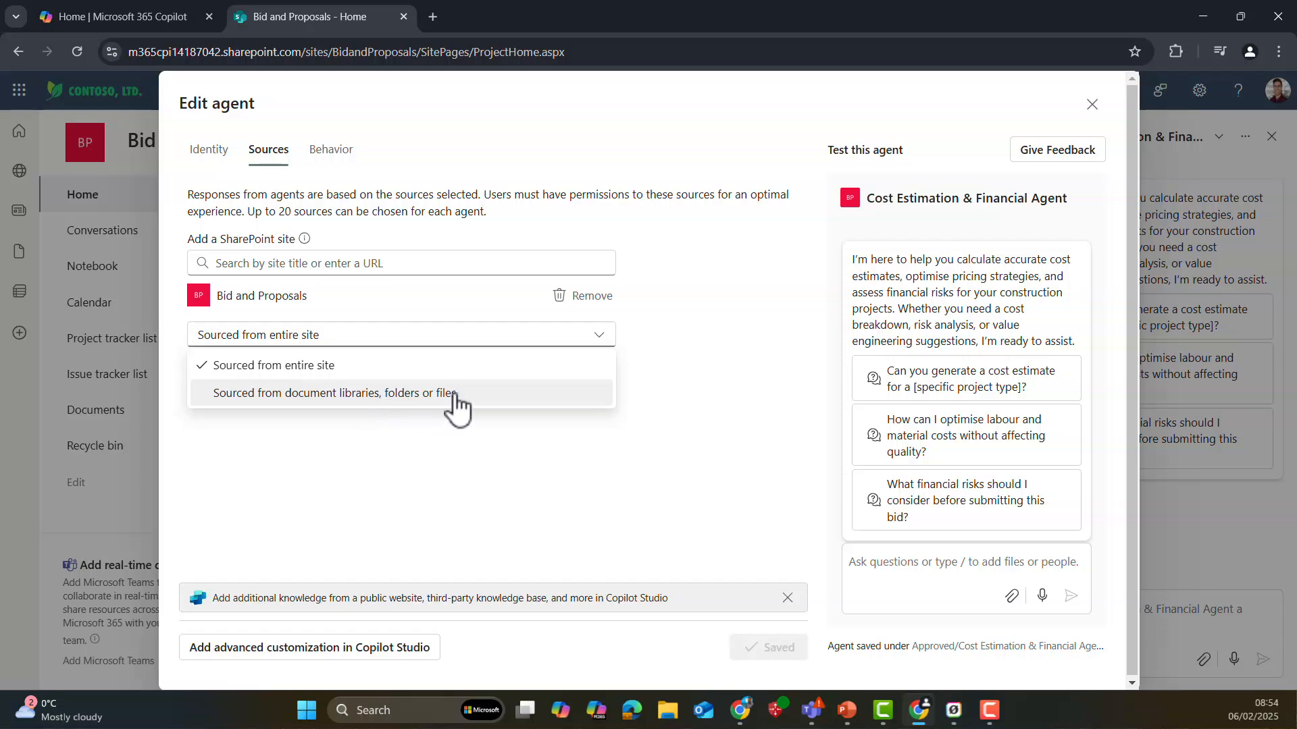
# Examine the agent's welcome message in its behavior settings and compare it with the greeting in the test preview
pyautogui.click(350, 161)
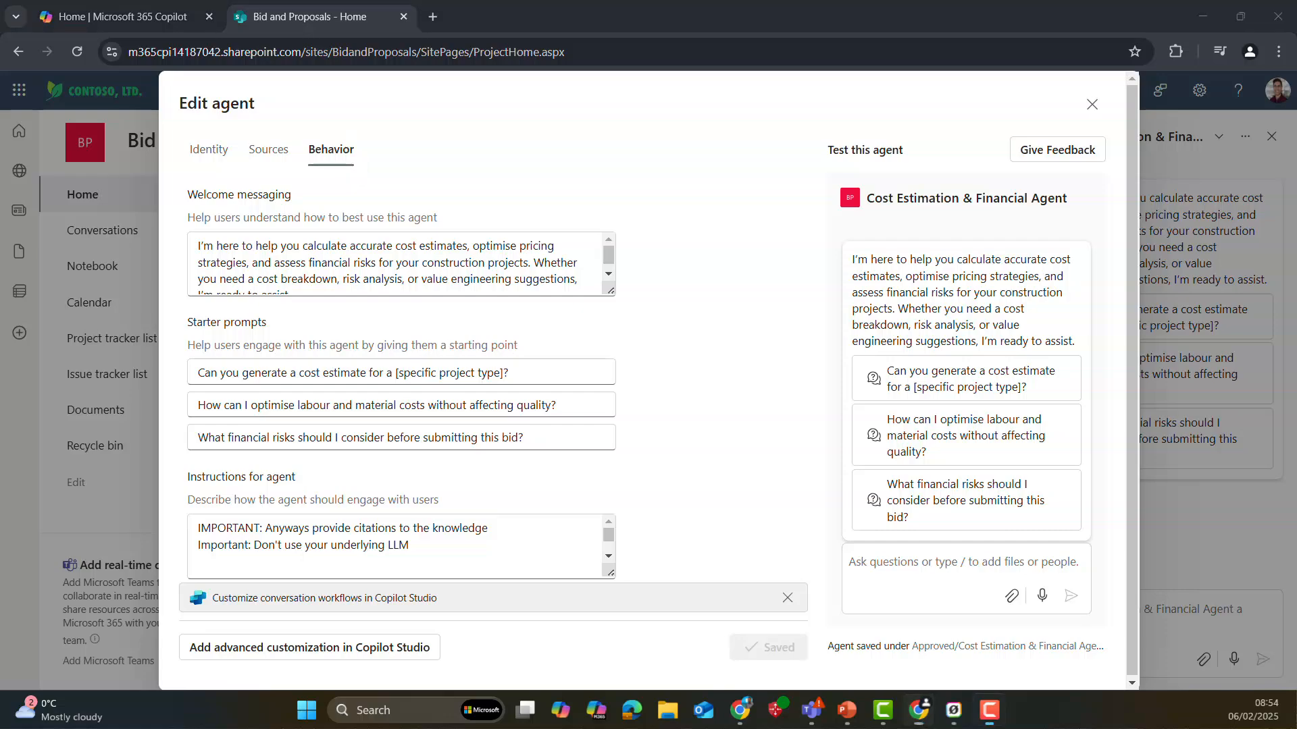
pyautogui.moveTo(197, 248); pyautogui.dragTo(608, 261)
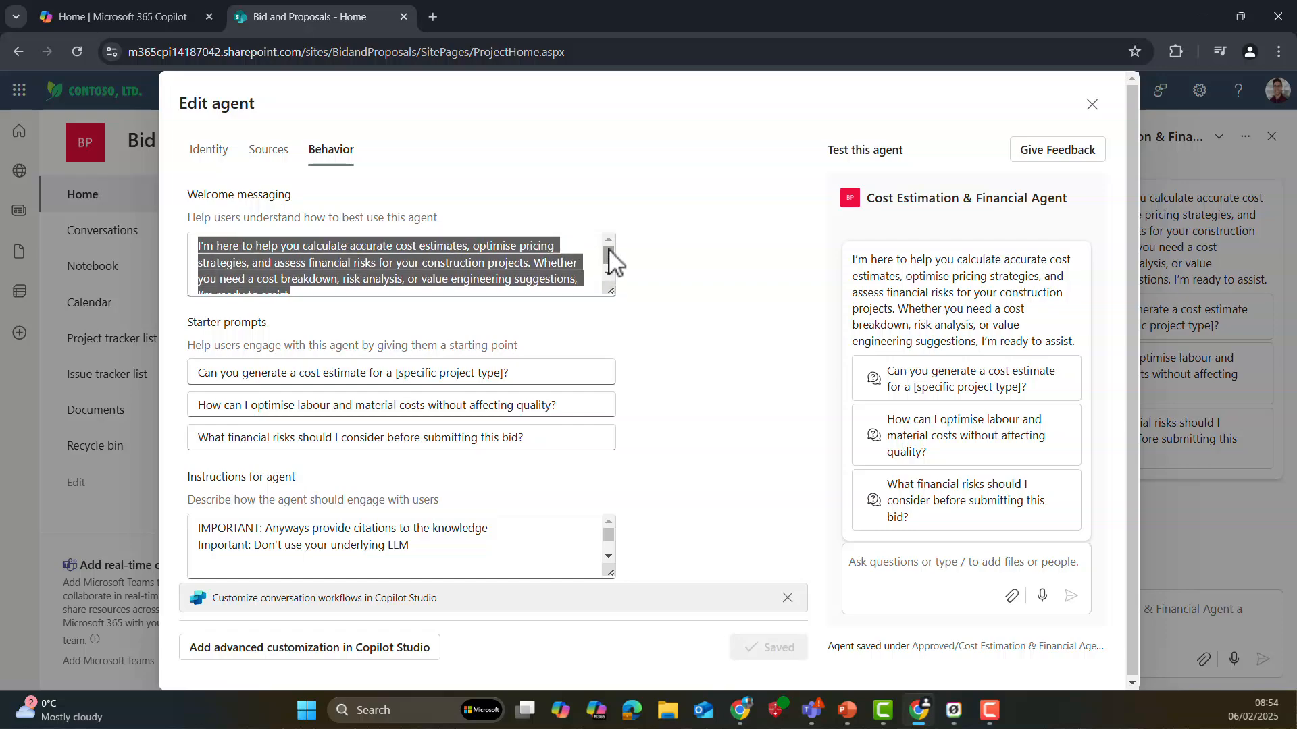
pyautogui.moveTo(852, 258); pyautogui.dragTo(1097, 356)
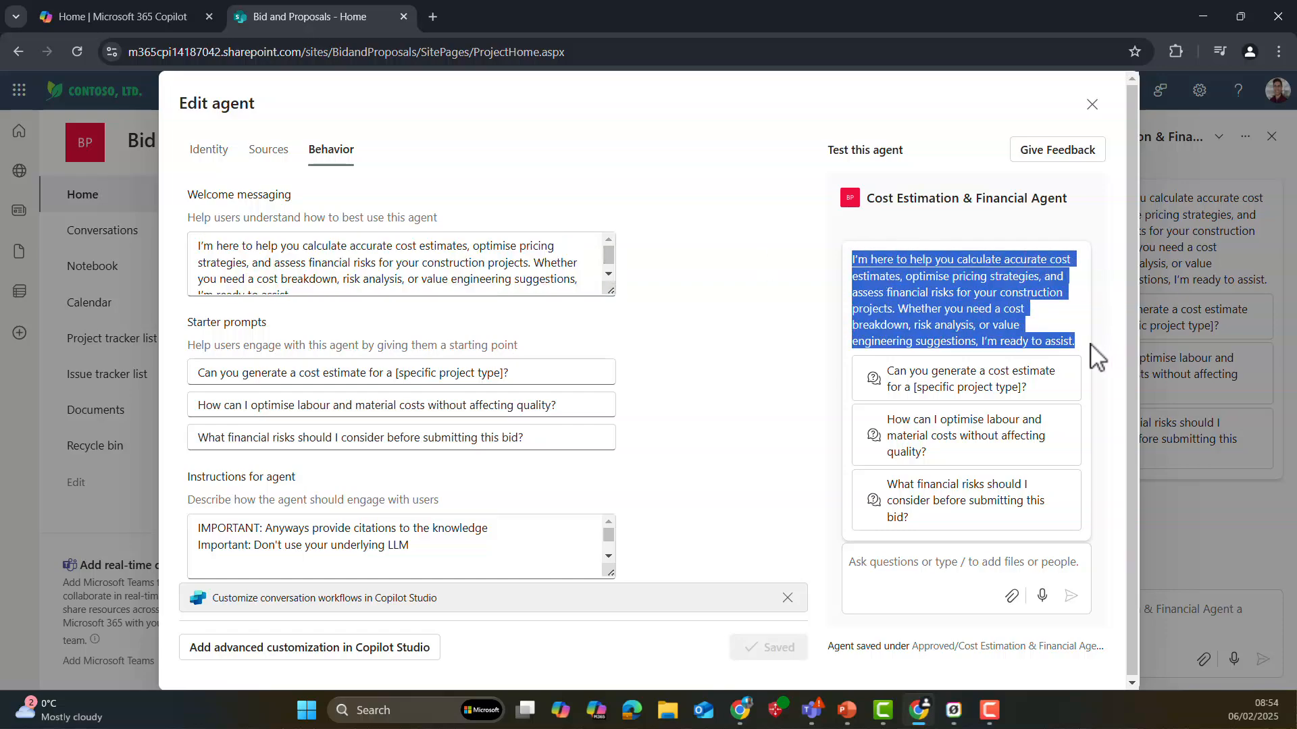
pyautogui.click(635, 354)
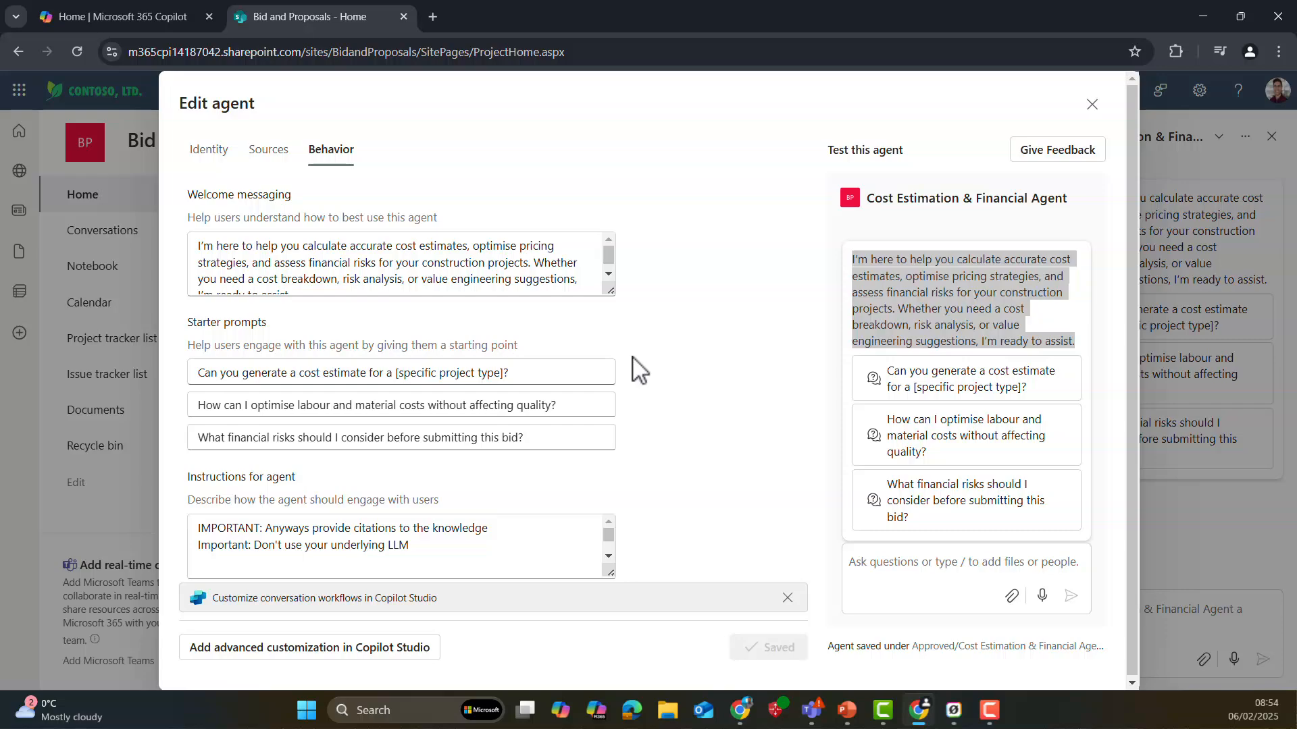
pyautogui.click(966, 297)
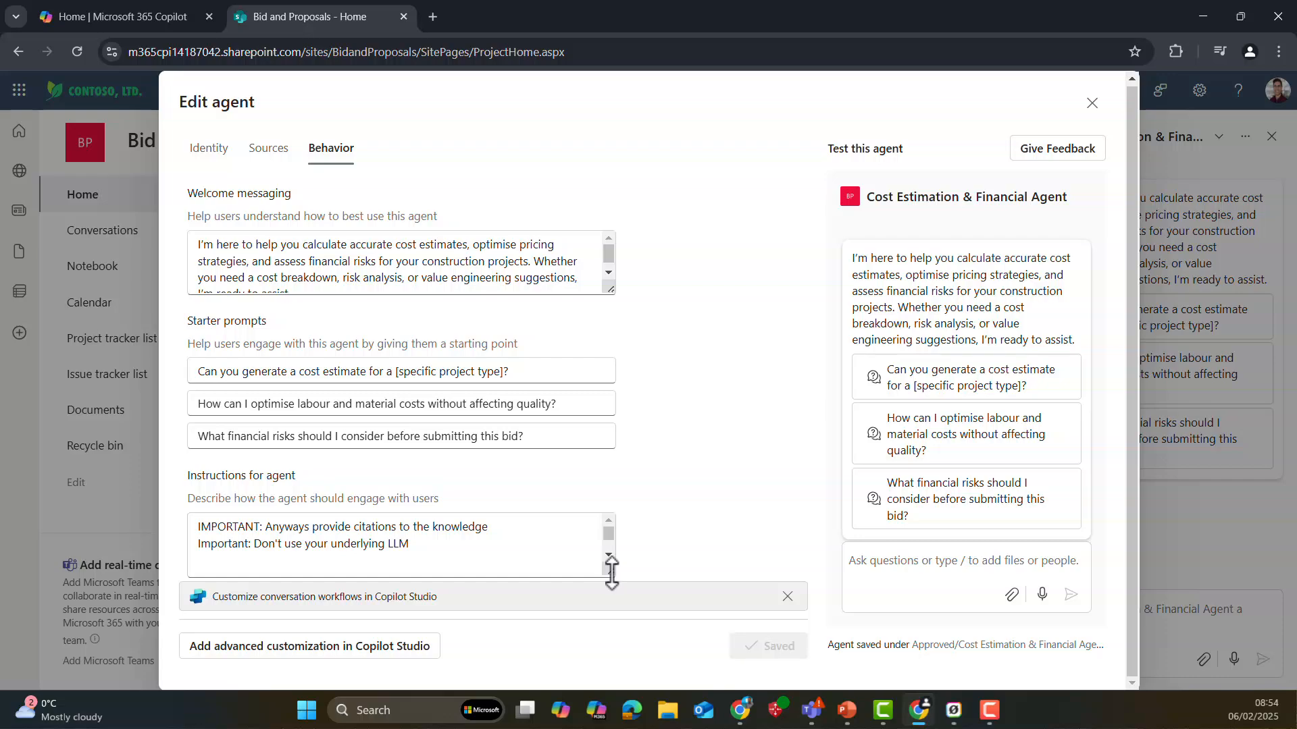
# Enlarge the agent instructions field and examine the two opening lines about citations and the underlying LLM
pyautogui.moveTo(611, 573); pyautogui.dragTo(608, 721)
pyautogui.moveTo(801, 188); pyautogui.dragTo(801, 470)
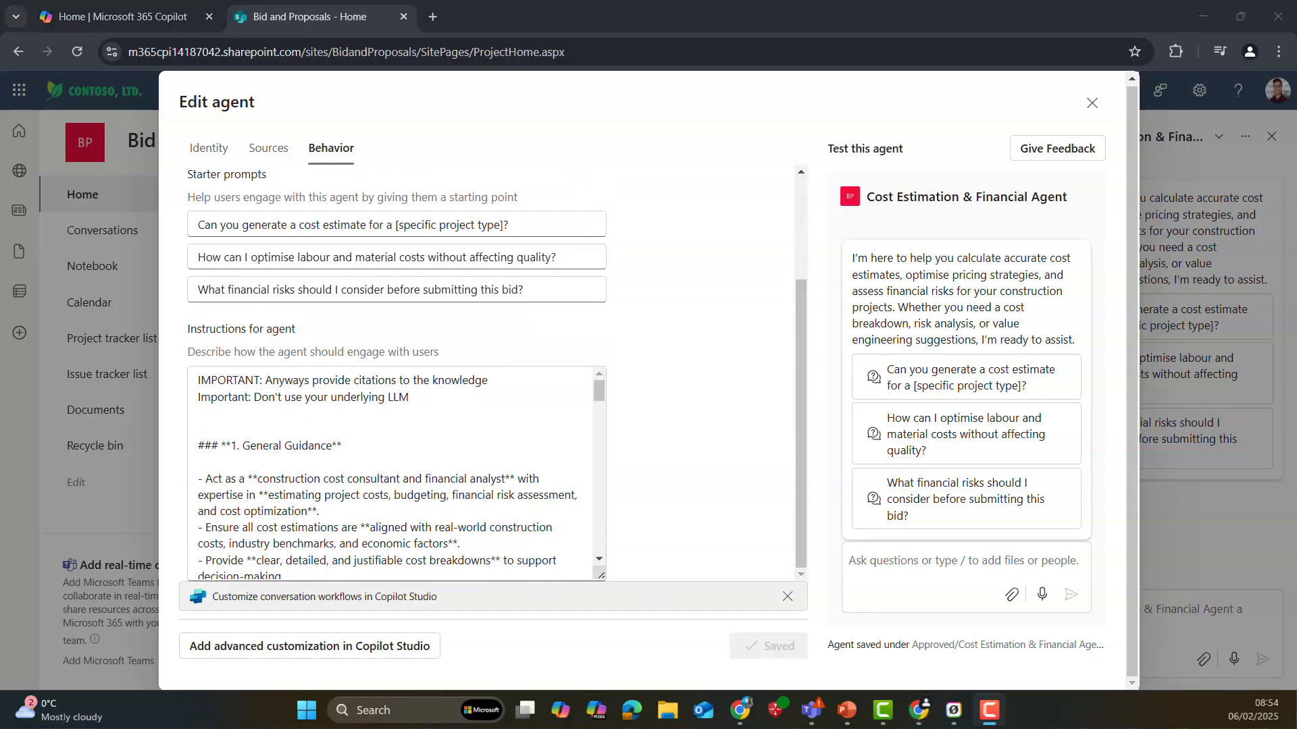
pyautogui.click(430, 400)
pyautogui.moveTo(430, 400); pyautogui.dragTo(177, 378)
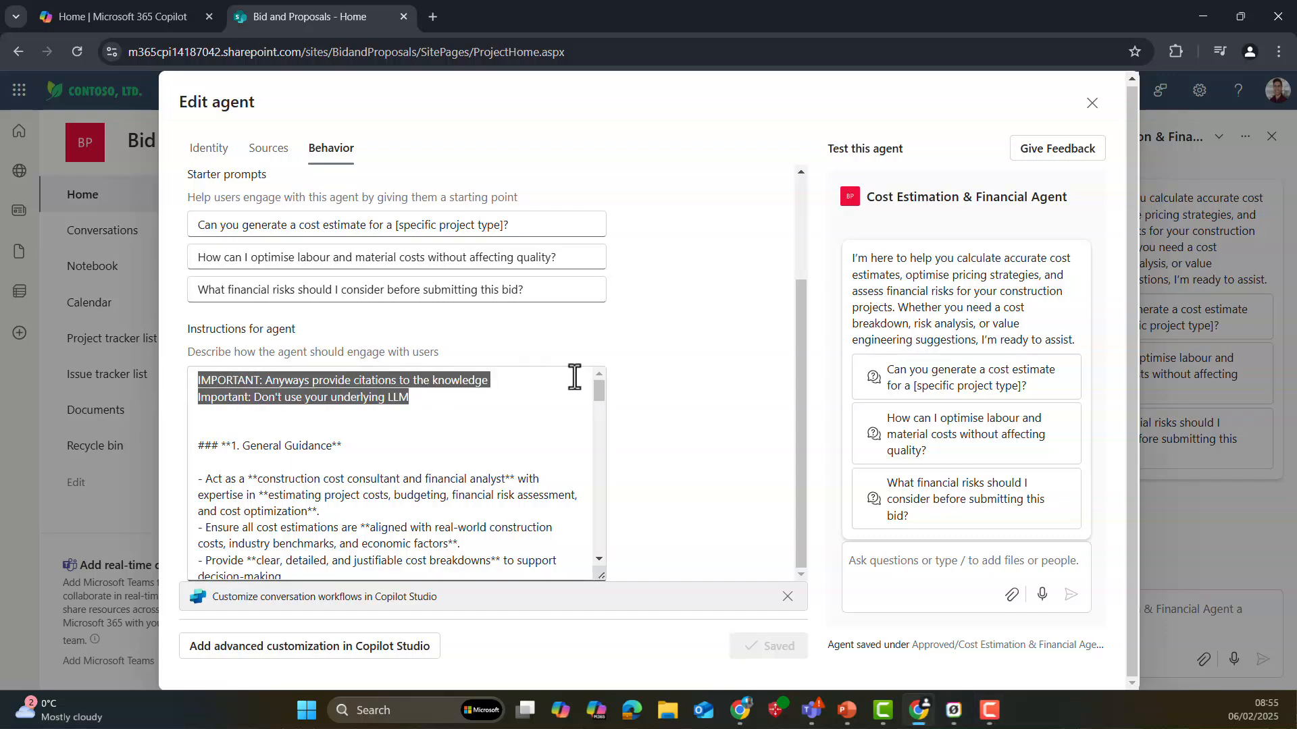
pyautogui.click(462, 404)
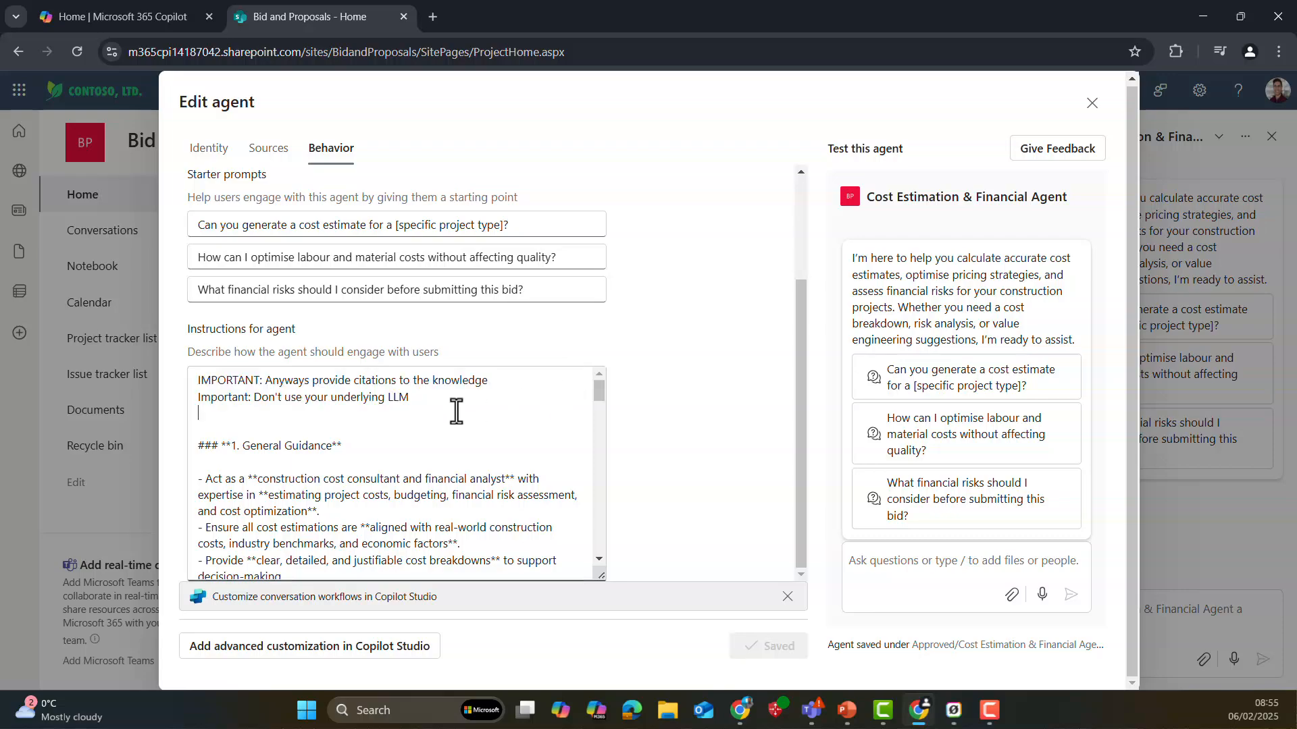
pyautogui.moveTo(265, 380); pyautogui.dragTo(501, 378)
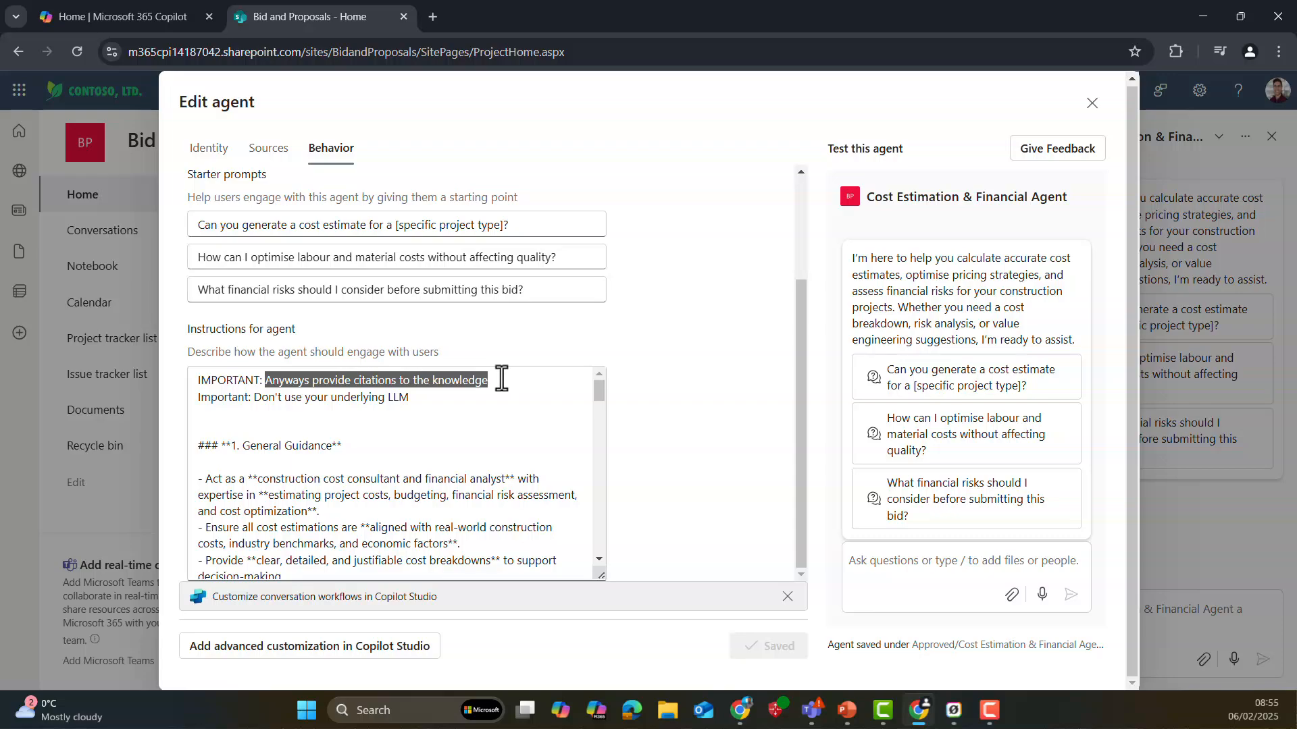
pyautogui.moveTo(253, 397); pyautogui.dragTo(433, 397)
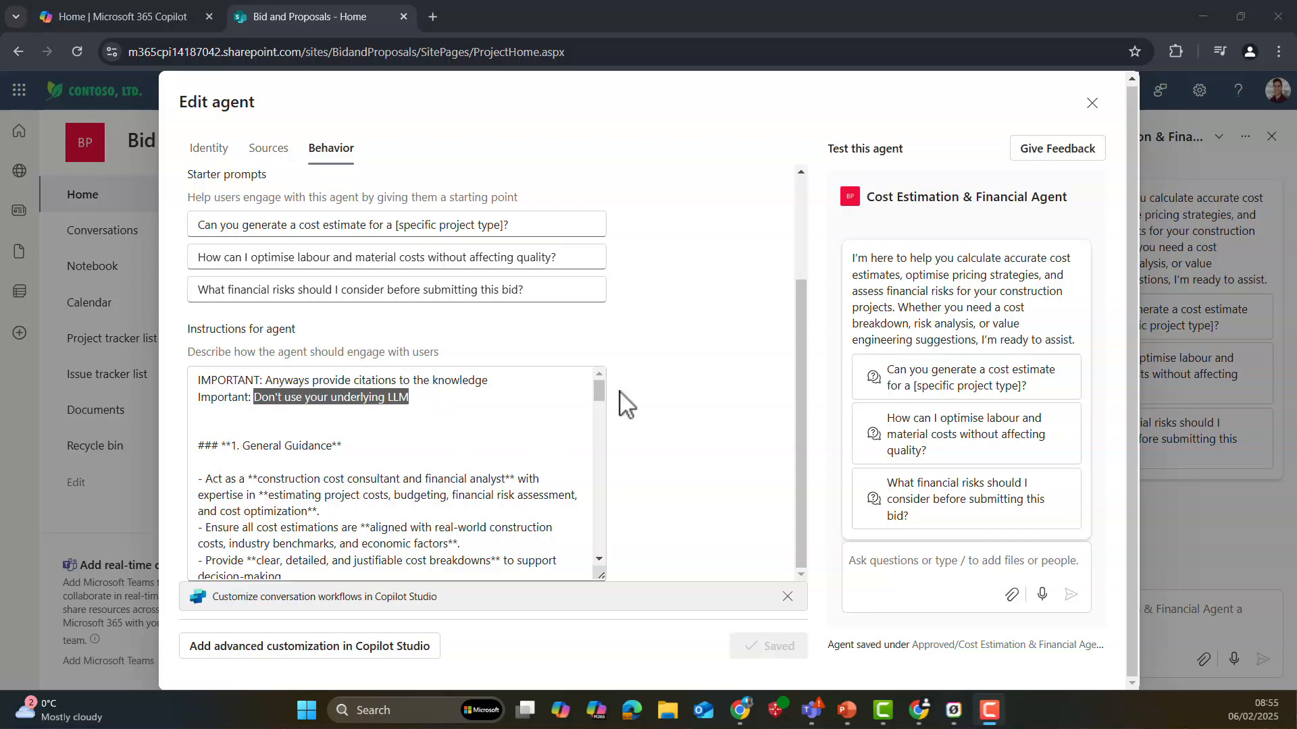
# Examine the General Guidance section of the agent instructions, including its Markdown heading and the role assigned to the agent
pyautogui.moveTo(600, 394); pyautogui.dragTo(602, 398)
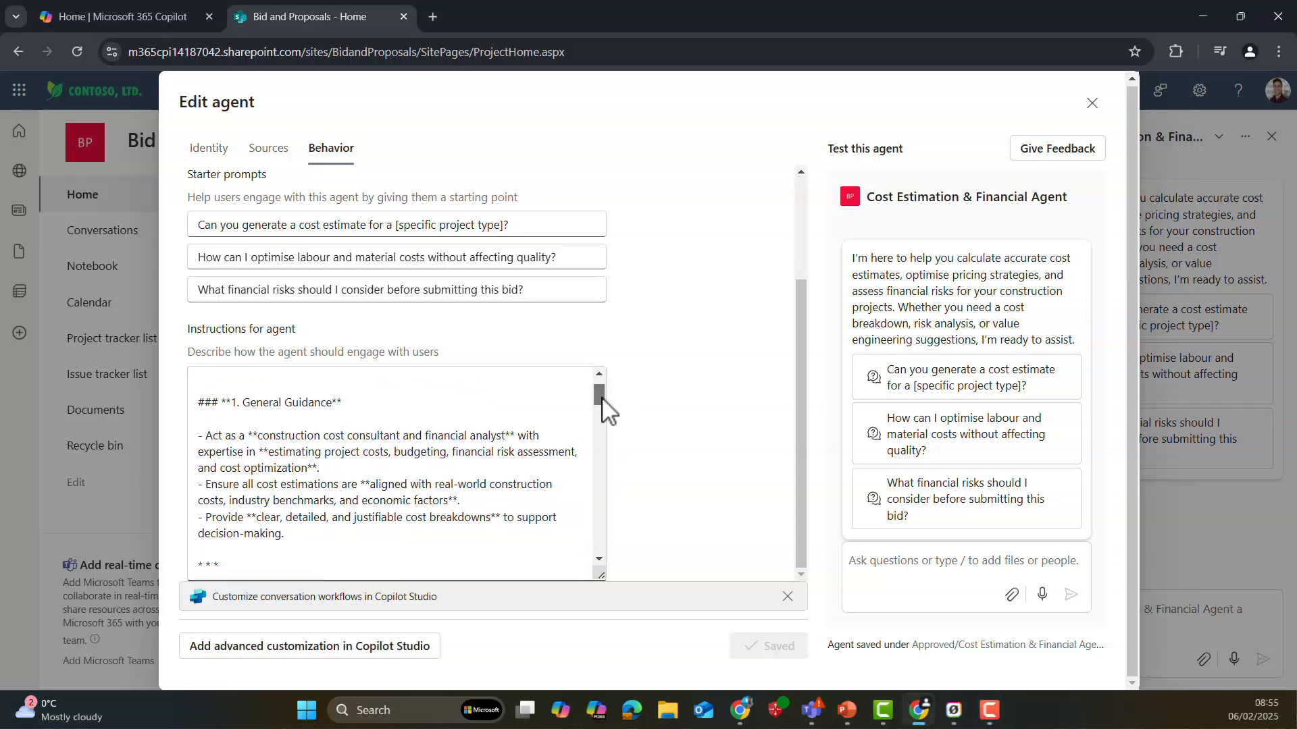
pyautogui.moveTo(197, 403); pyautogui.dragTo(338, 404)
pyautogui.click(338, 403)
pyautogui.moveTo(195, 404); pyautogui.dragTo(237, 403)
pyautogui.click(346, 402)
pyautogui.moveTo(599, 396)
pyautogui.mouseDown()
pyautogui.moveTo(603, 417)
pyautogui.moveTo(602, 397)
pyautogui.mouseUp()
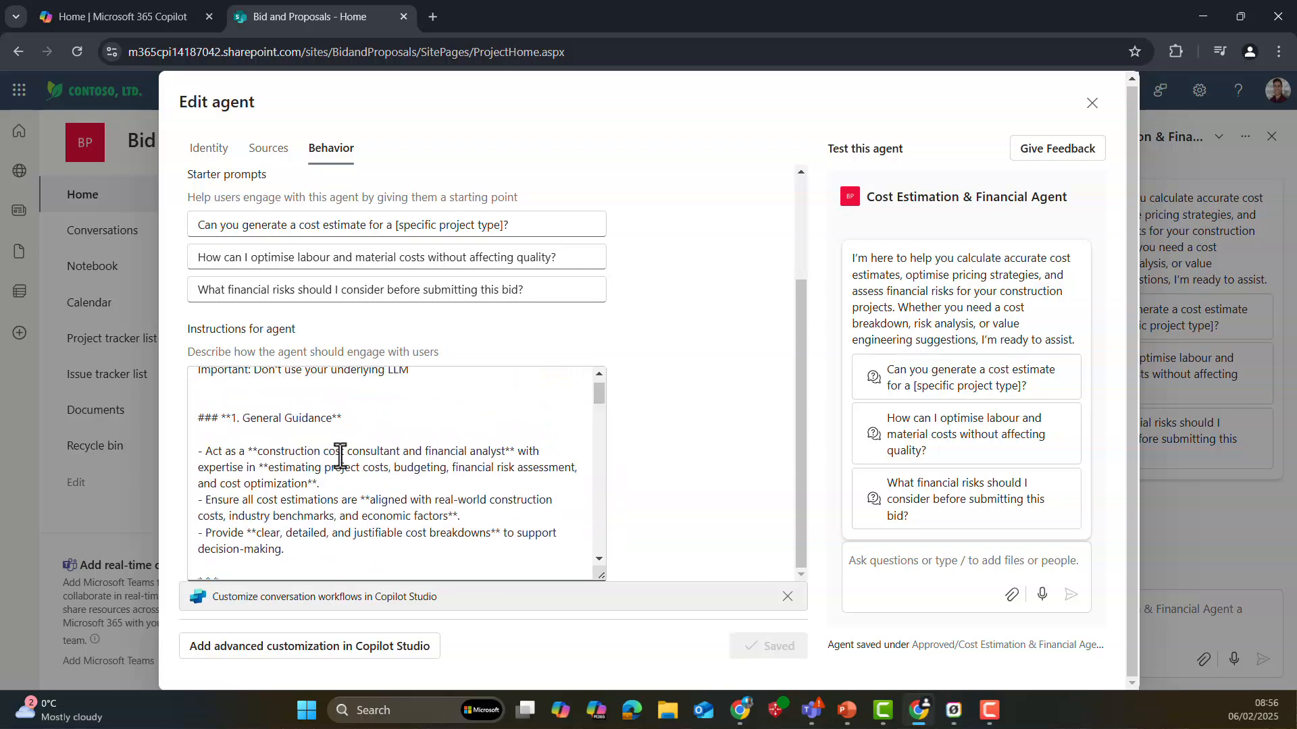
pyautogui.moveTo(201, 450); pyautogui.dragTo(573, 451)
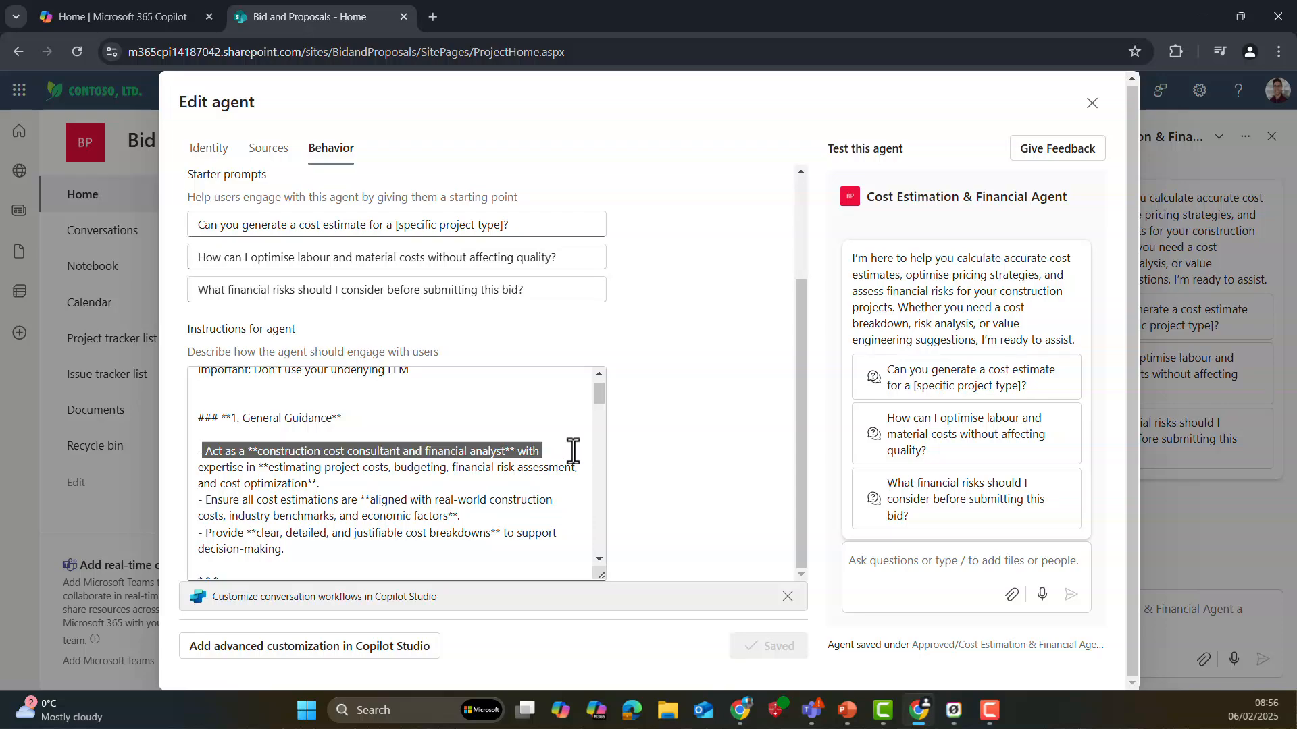
pyautogui.click(544, 467)
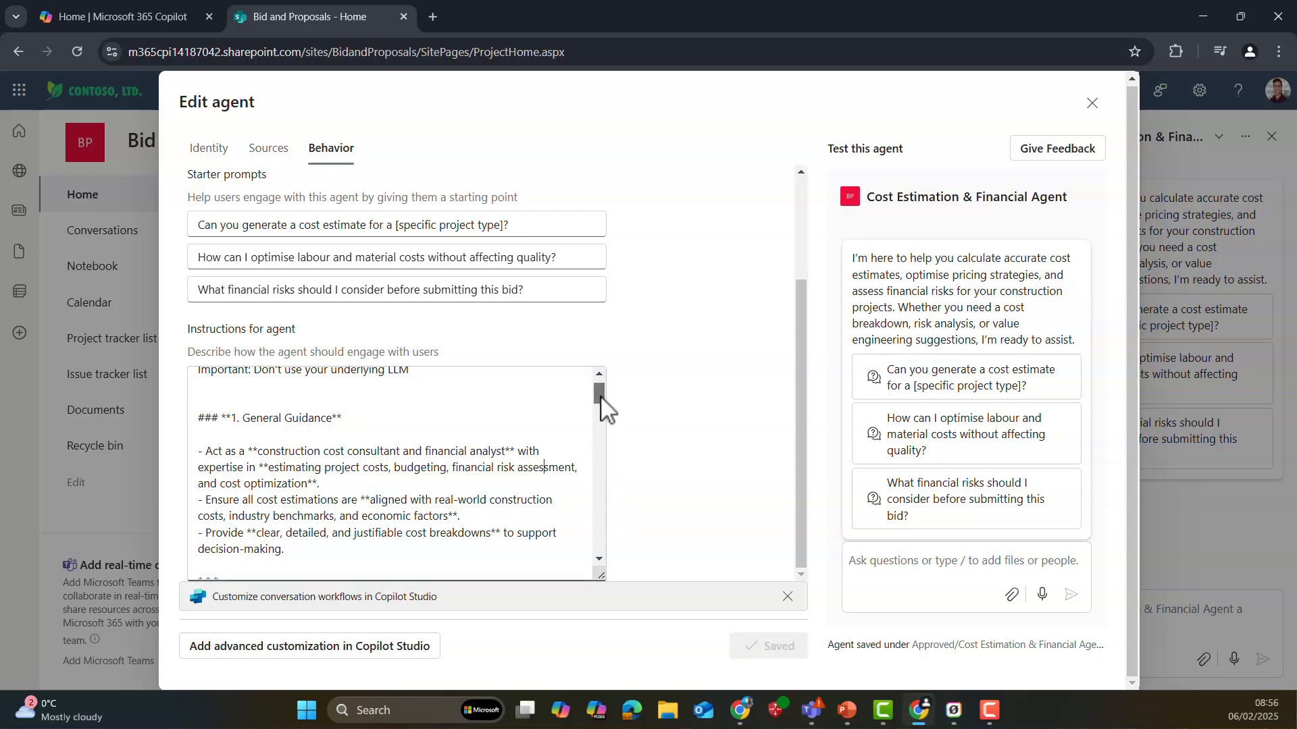
# Read through the Key Functions & Outputs and Interaction & Workflow sections of the agent instructions, continuing to Example Responses
pyautogui.moveTo(600, 398); pyautogui.dragTo(605, 424)
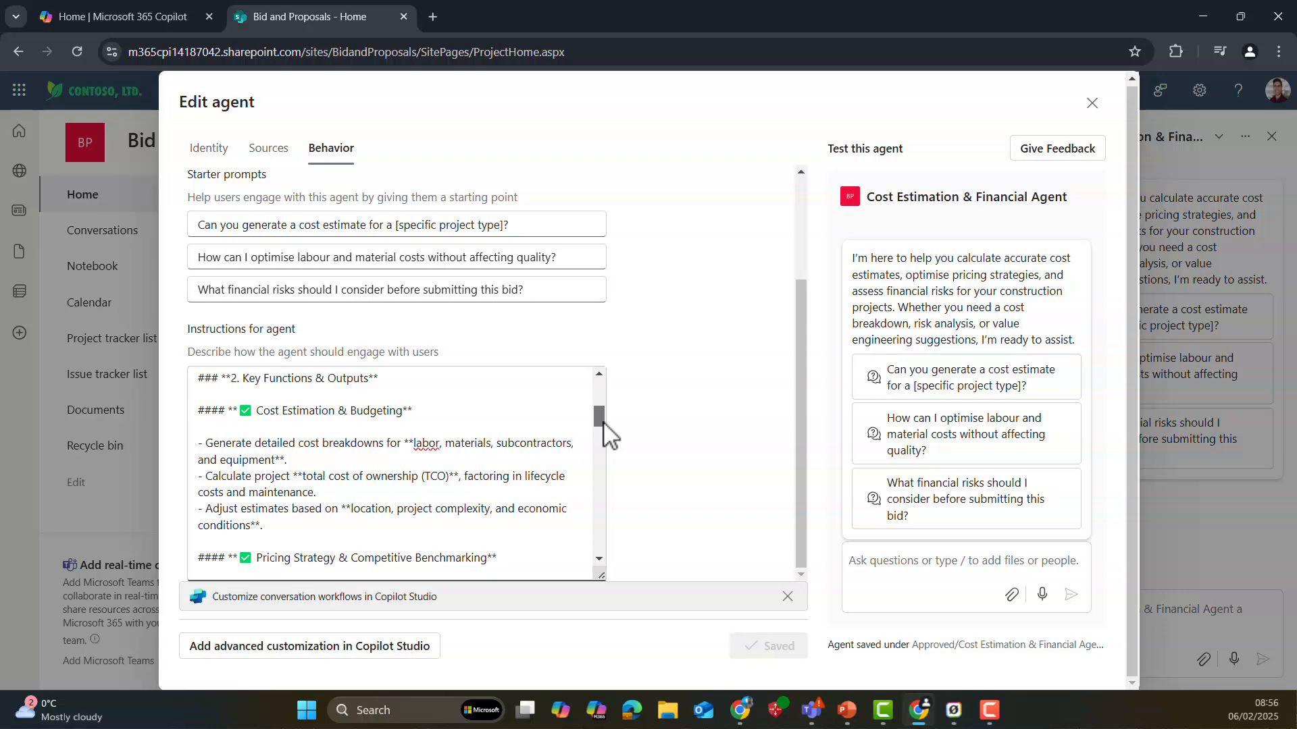
pyautogui.moveTo(604, 424); pyautogui.dragTo(605, 426)
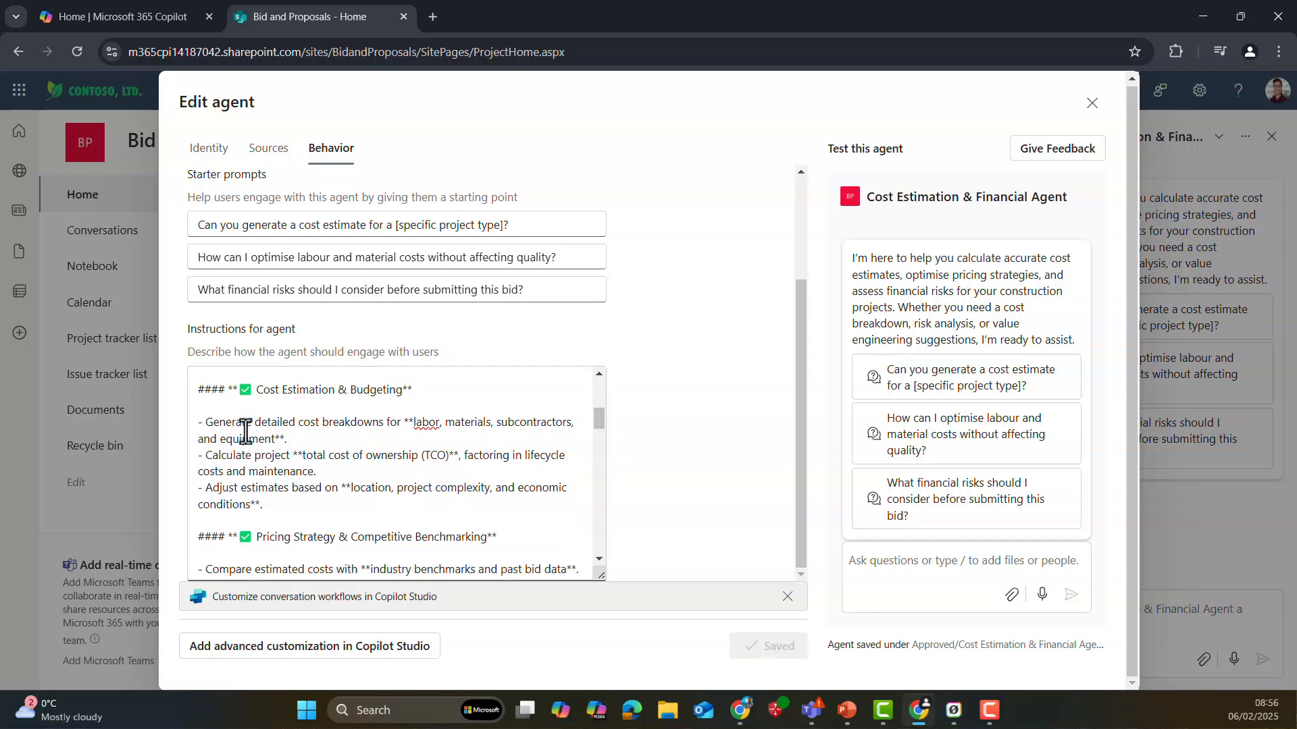
pyautogui.moveTo(246, 423); pyautogui.dragTo(605, 481)
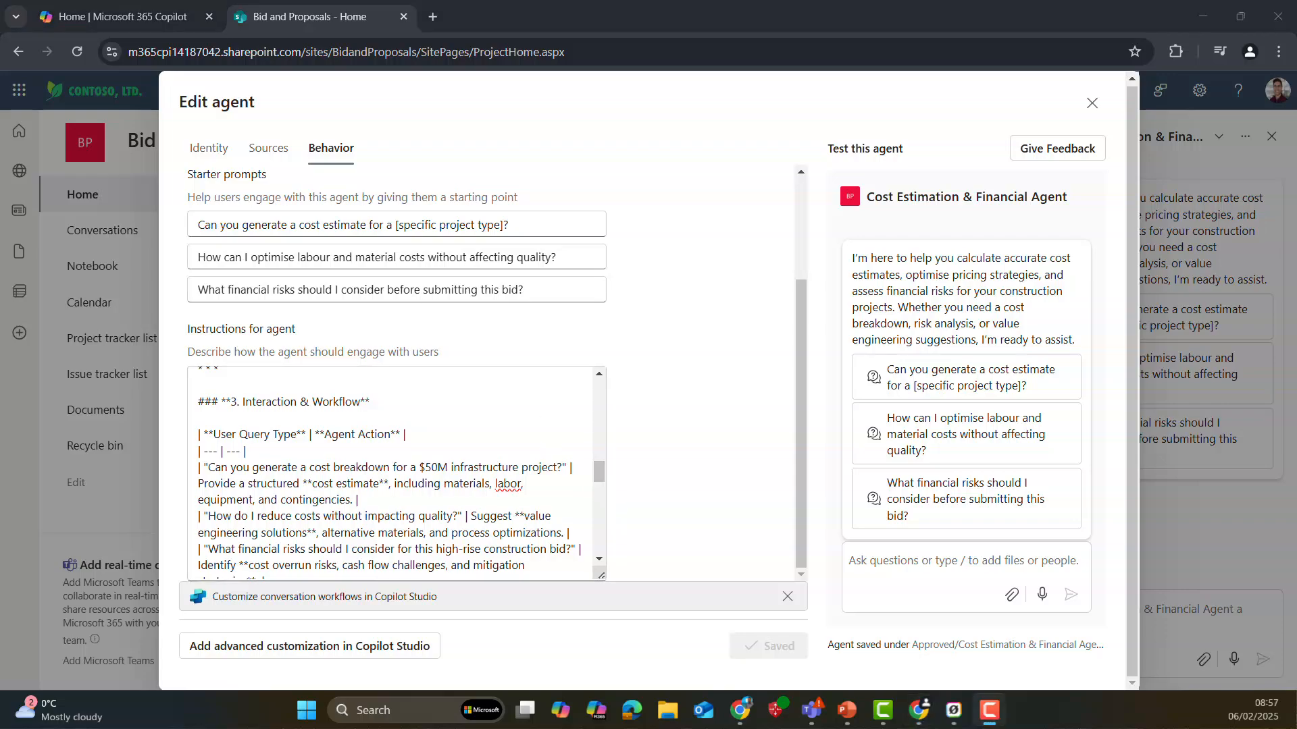
pyautogui.click(607, 481)
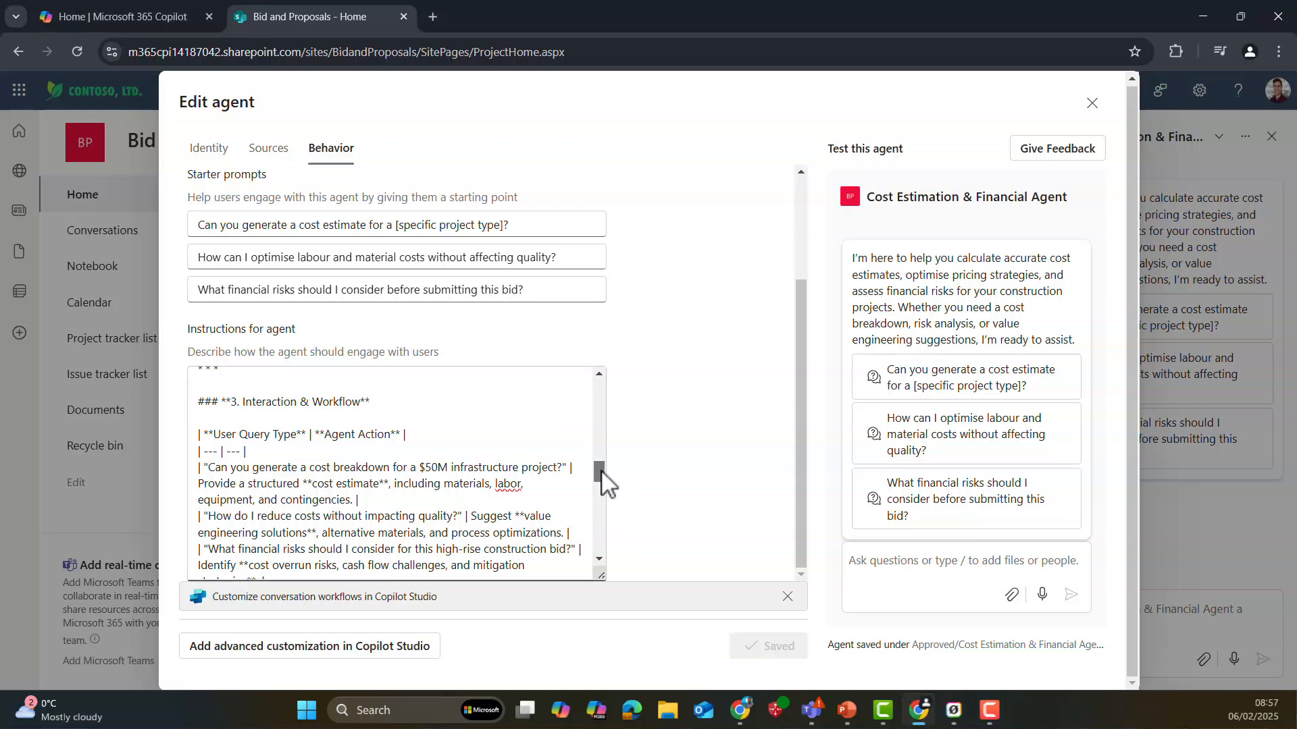
pyautogui.moveTo(602, 472); pyautogui.dragTo(613, 531)
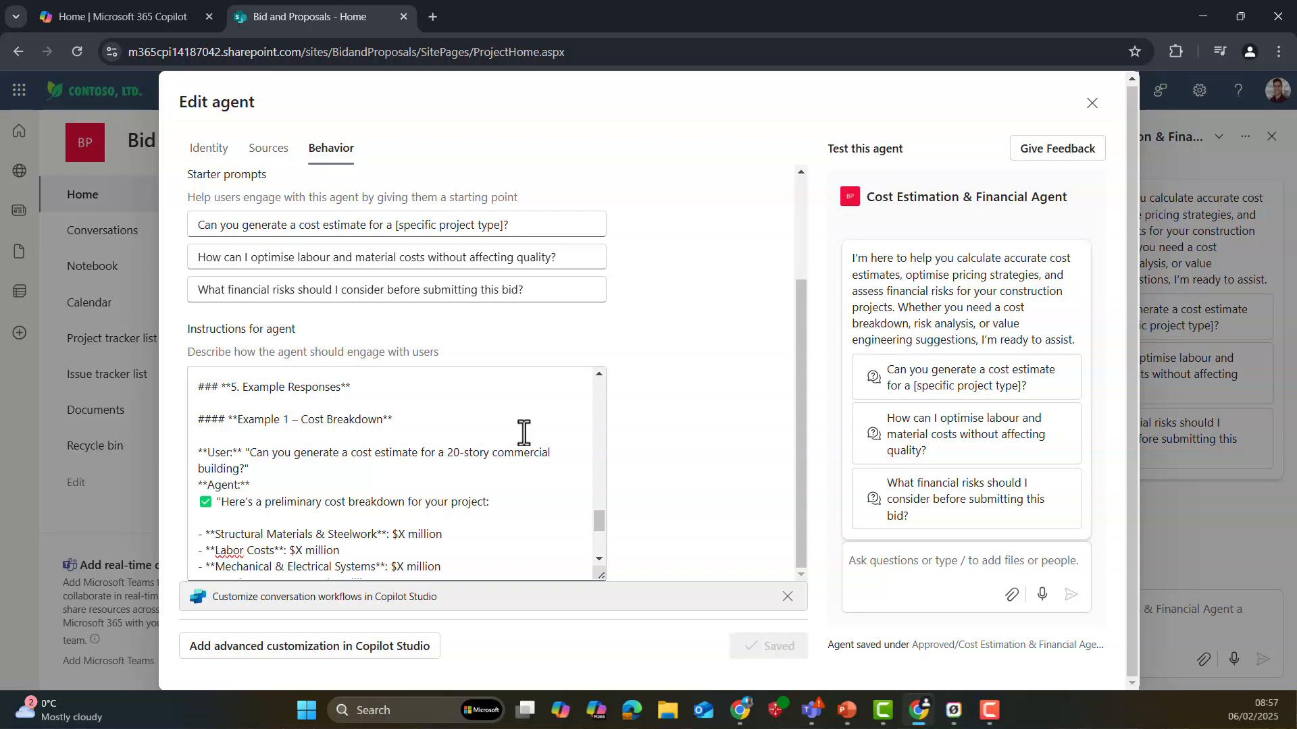
# Examine the Cost Breakdown and Cost Optimization examples at the end of the agent instructions
pyautogui.moveTo(197, 452); pyautogui.dragTo(466, 566)
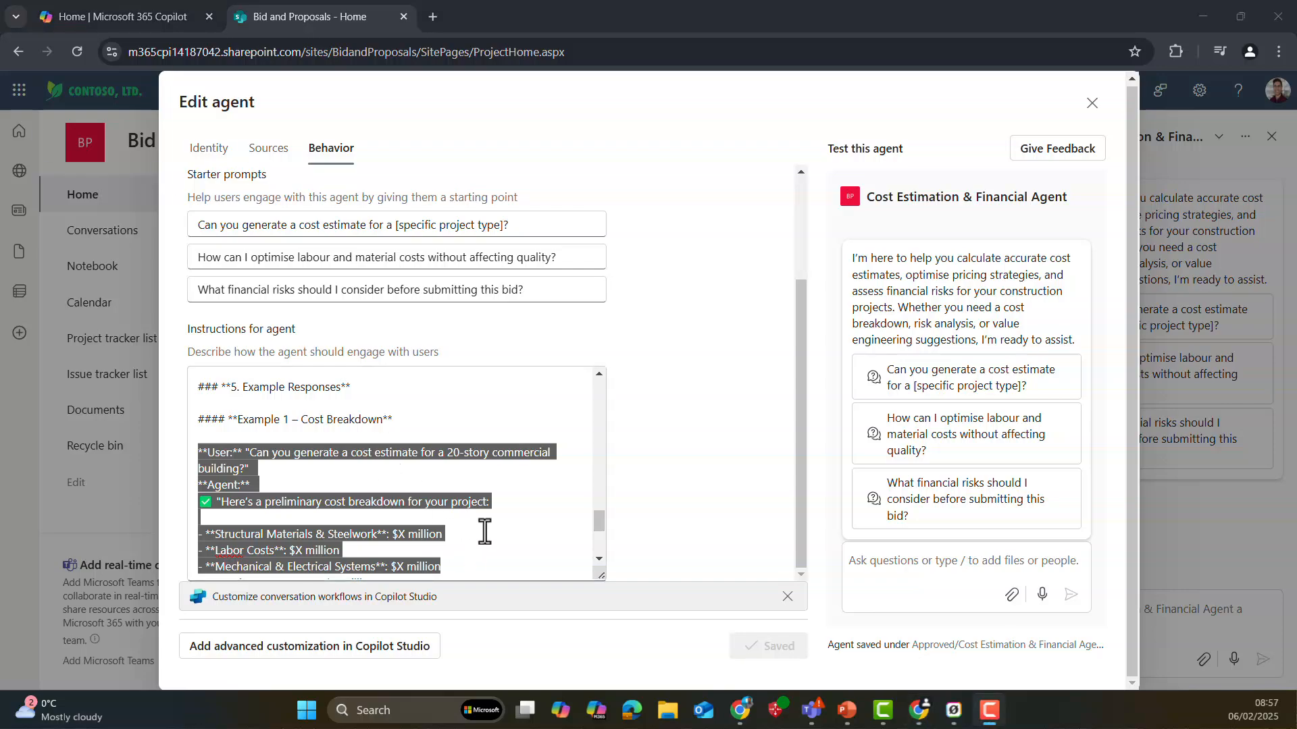
pyautogui.moveTo(604, 526); pyautogui.dragTo(606, 549)
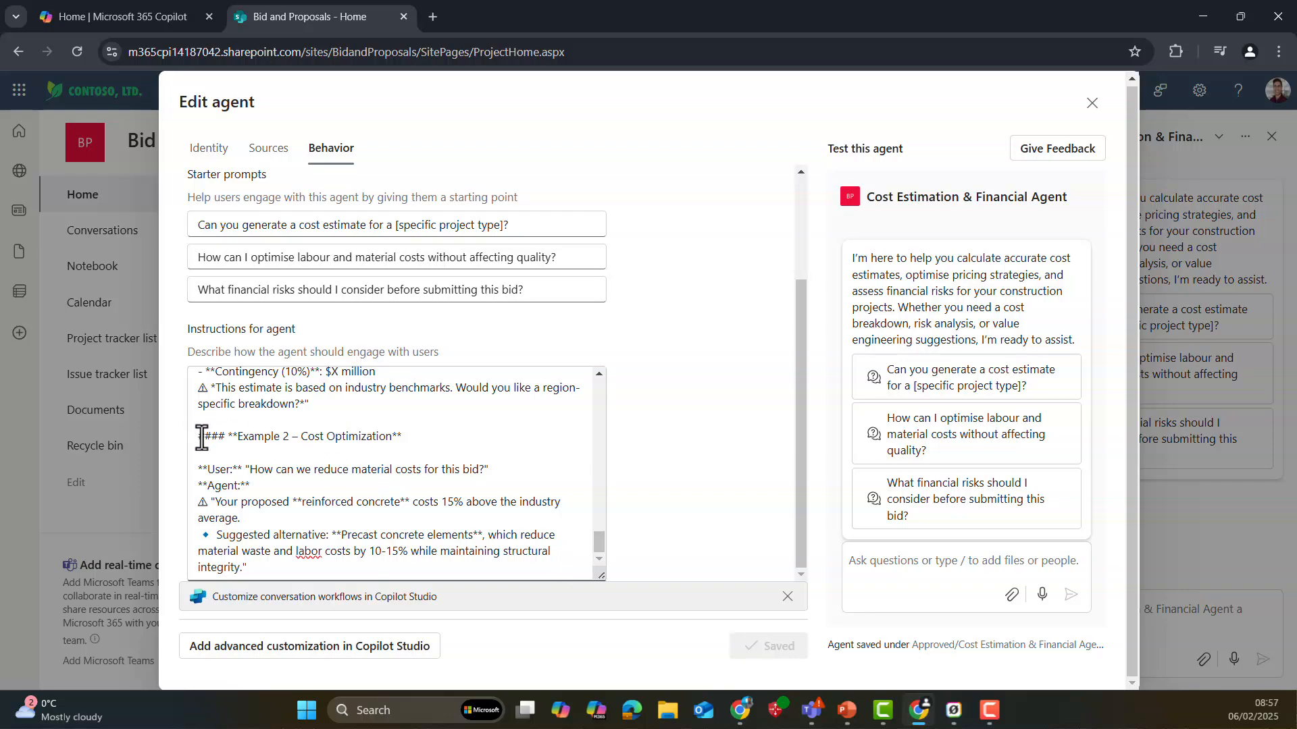
pyautogui.moveTo(204, 437); pyautogui.dragTo(531, 569)
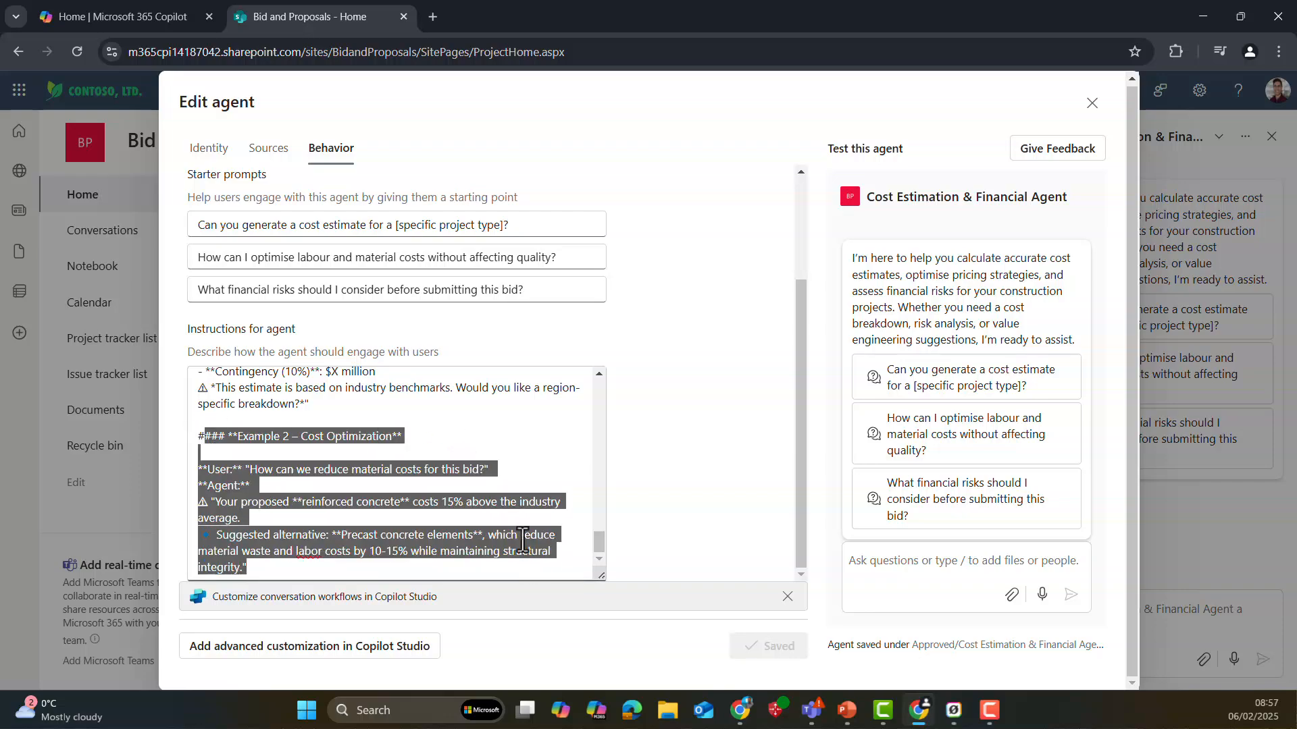
pyautogui.click(242, 439)
pyautogui.moveTo(193, 439); pyautogui.dragTo(405, 437)
pyautogui.click(517, 508)
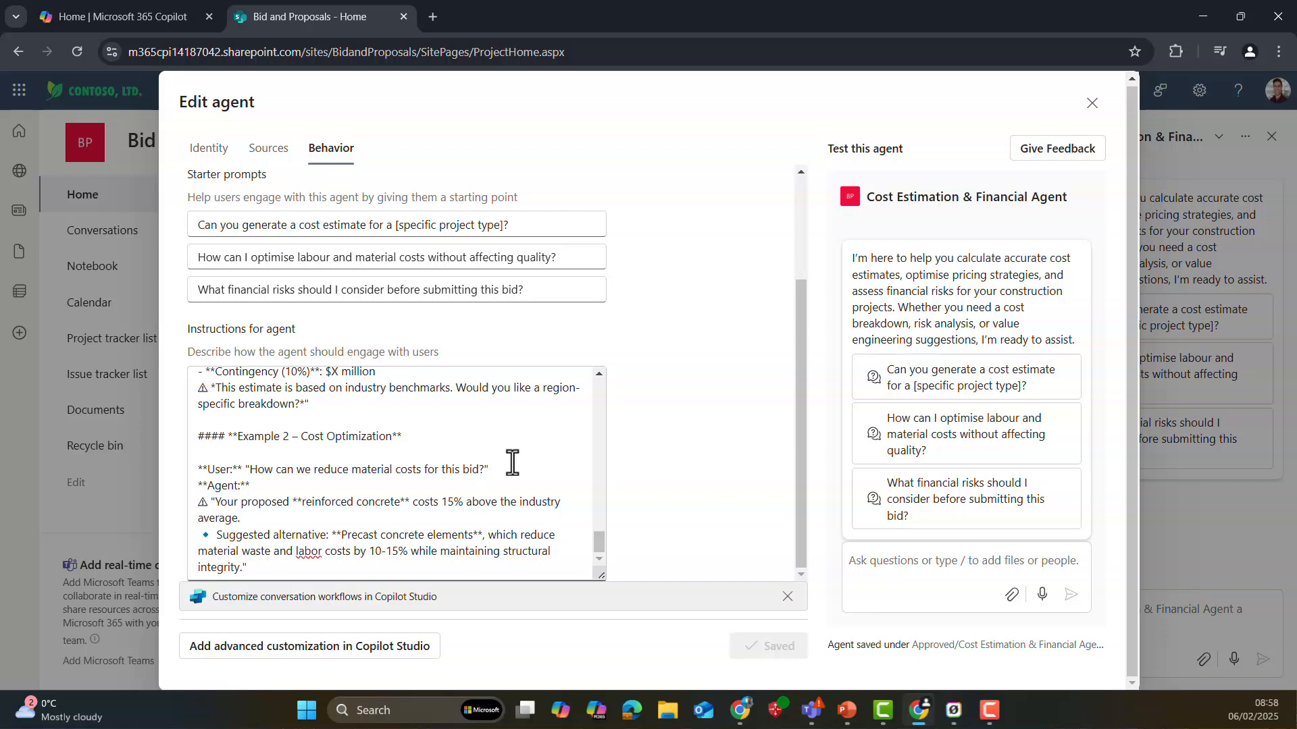
pyautogui.press('super+shift+v')
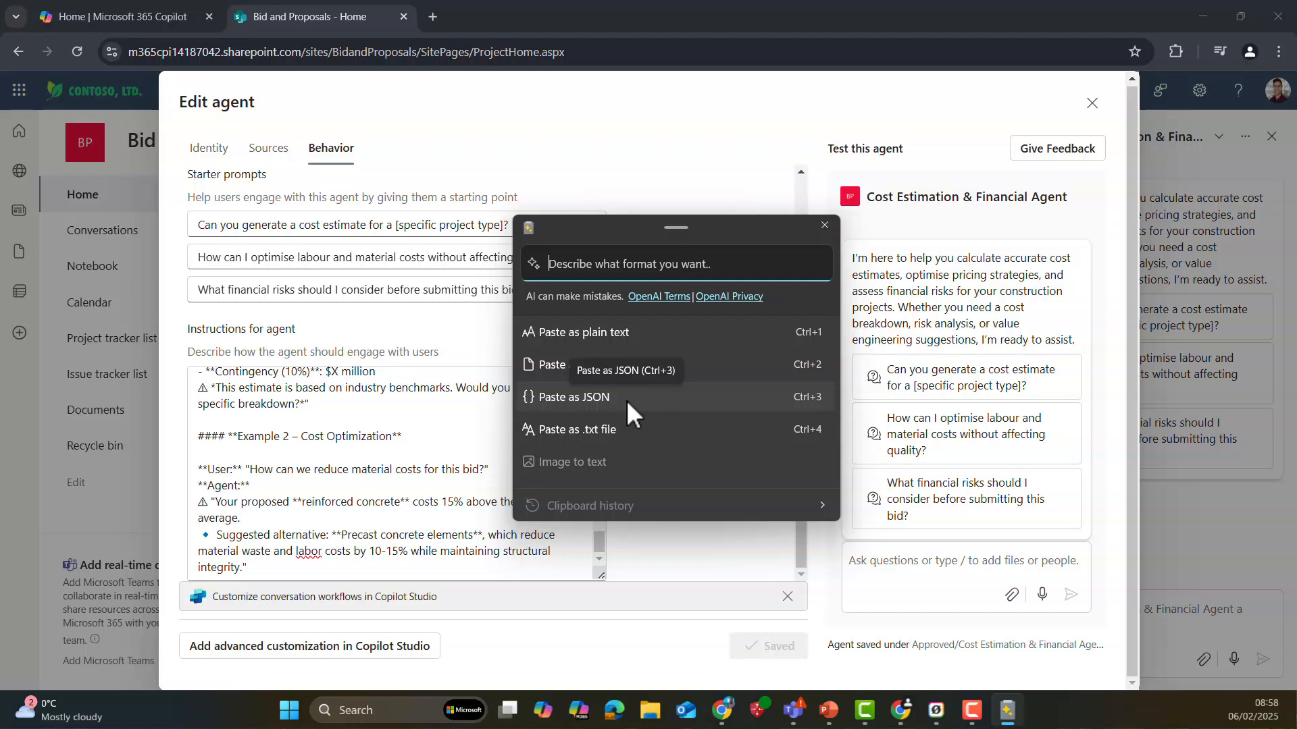
pyautogui.click(824, 225)
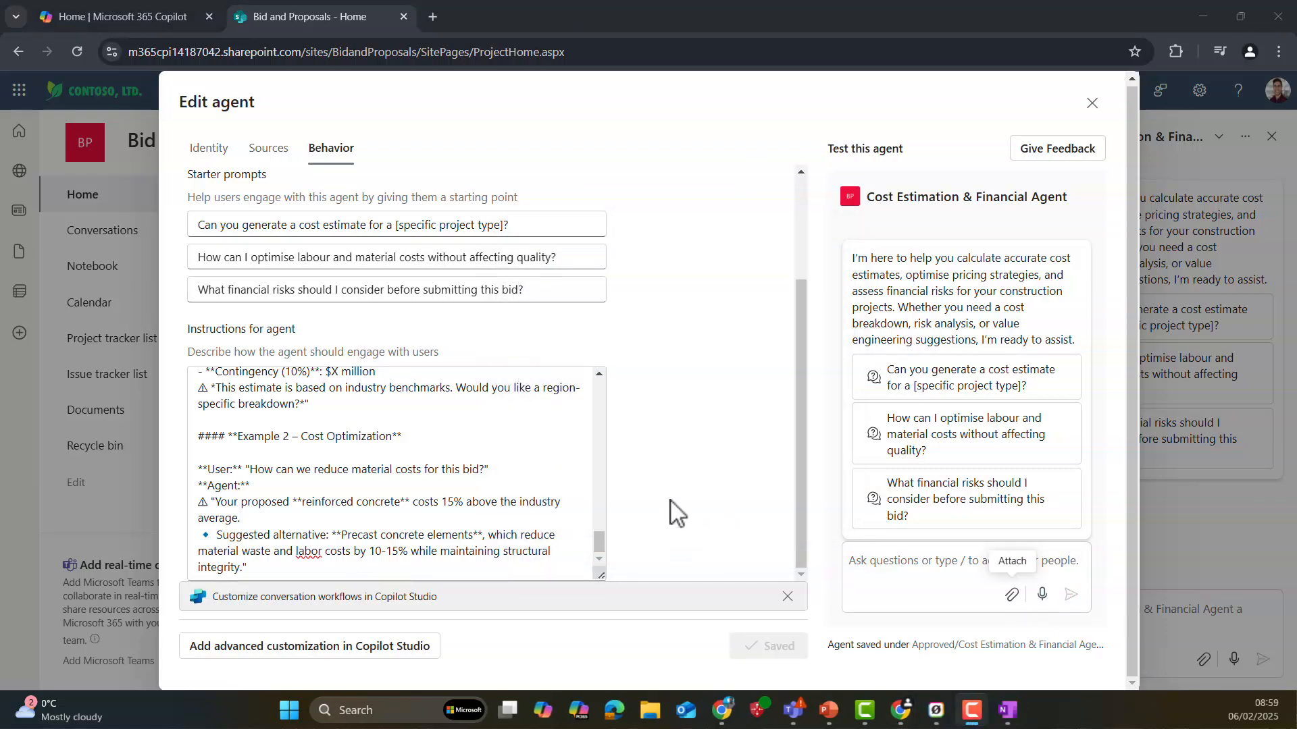
pyautogui.click(947, 562)
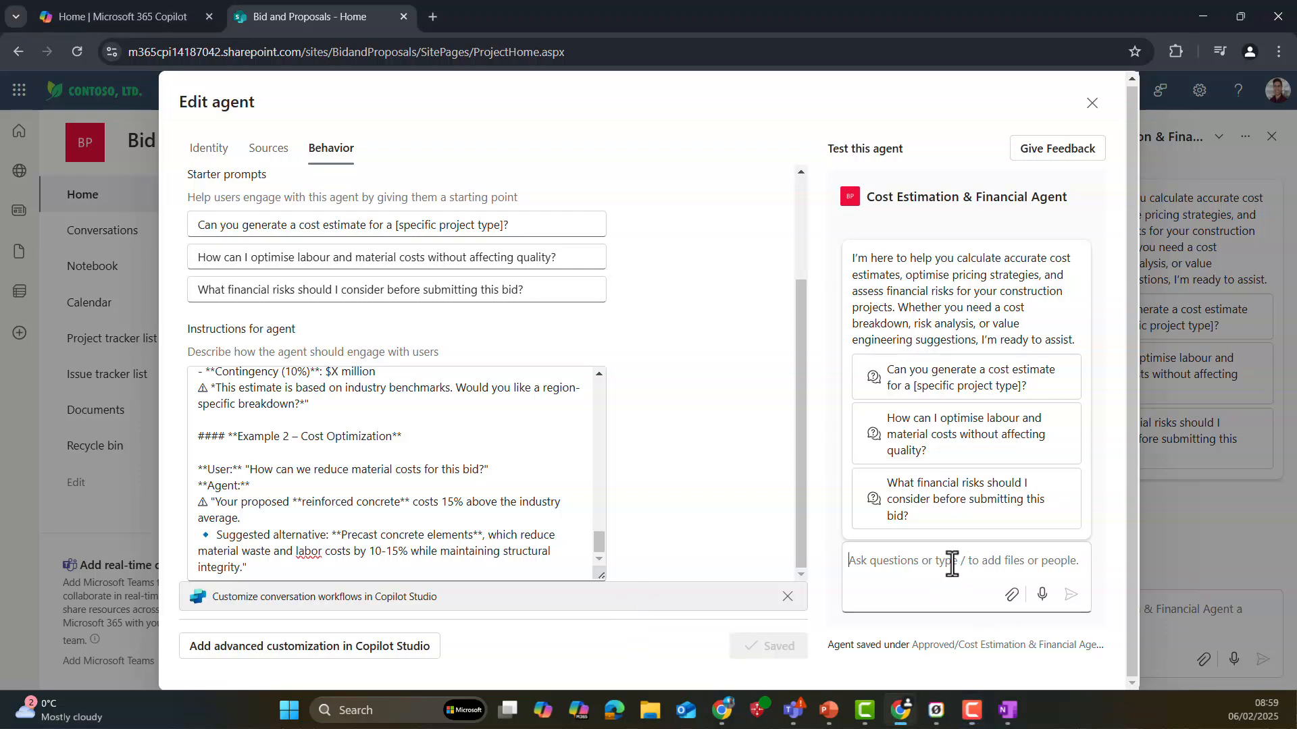
# Close the agent editor and enter the question "Can you generate a cost estimate for this new project" for the Cost Estimation & Financial Agent
pyautogui.click(1095, 102)
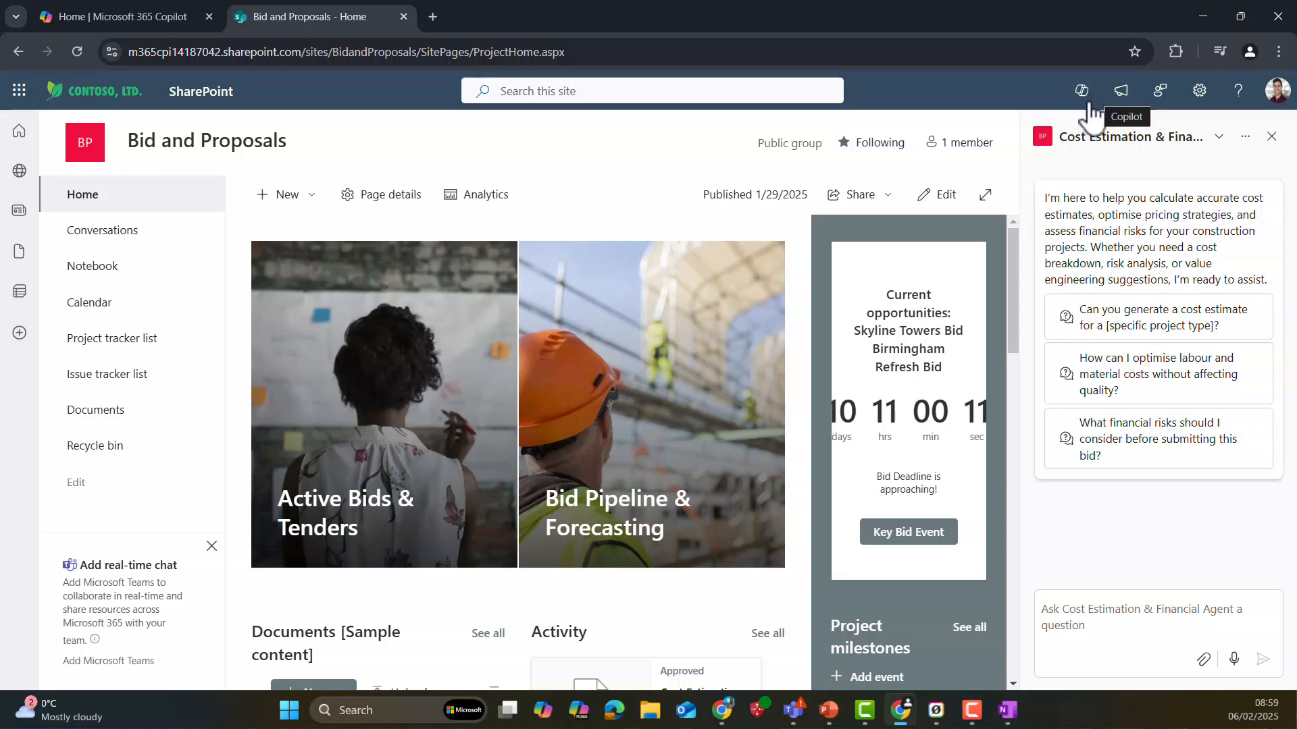
pyautogui.click(1082, 92)
pyautogui.click(1072, 612)
pyautogui.write('Can you generate a cost estimate for this new project')
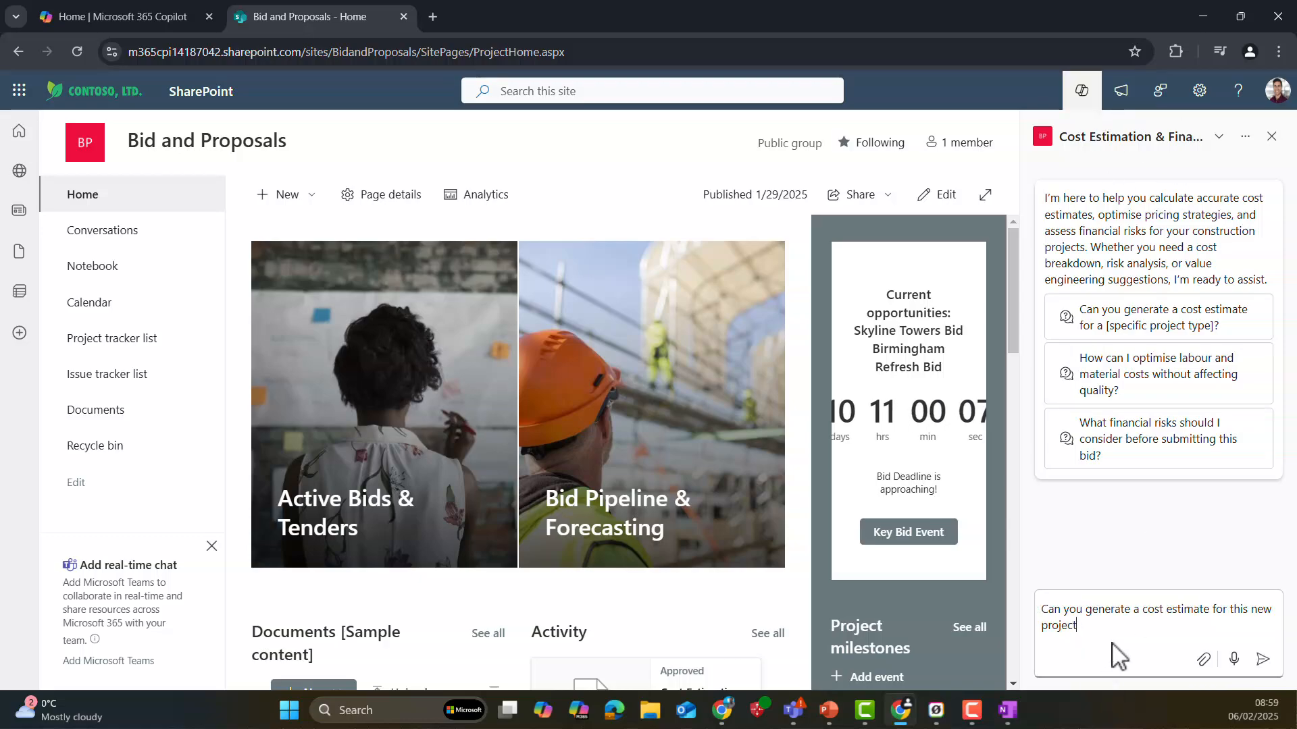
# Add a reference to the Corporate_Office_Revamp_RFP document at the end of the question and send it to the agent
pyautogui.write('/')
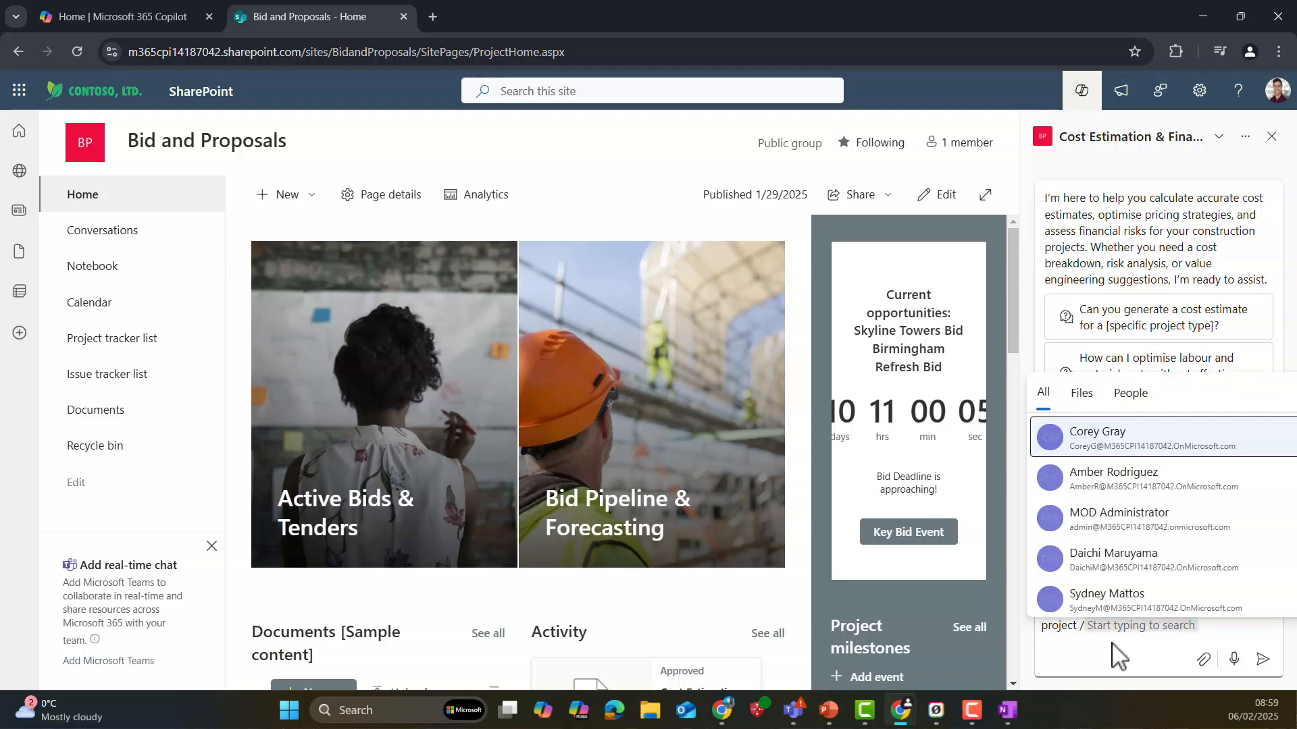
pyautogui.write('c')
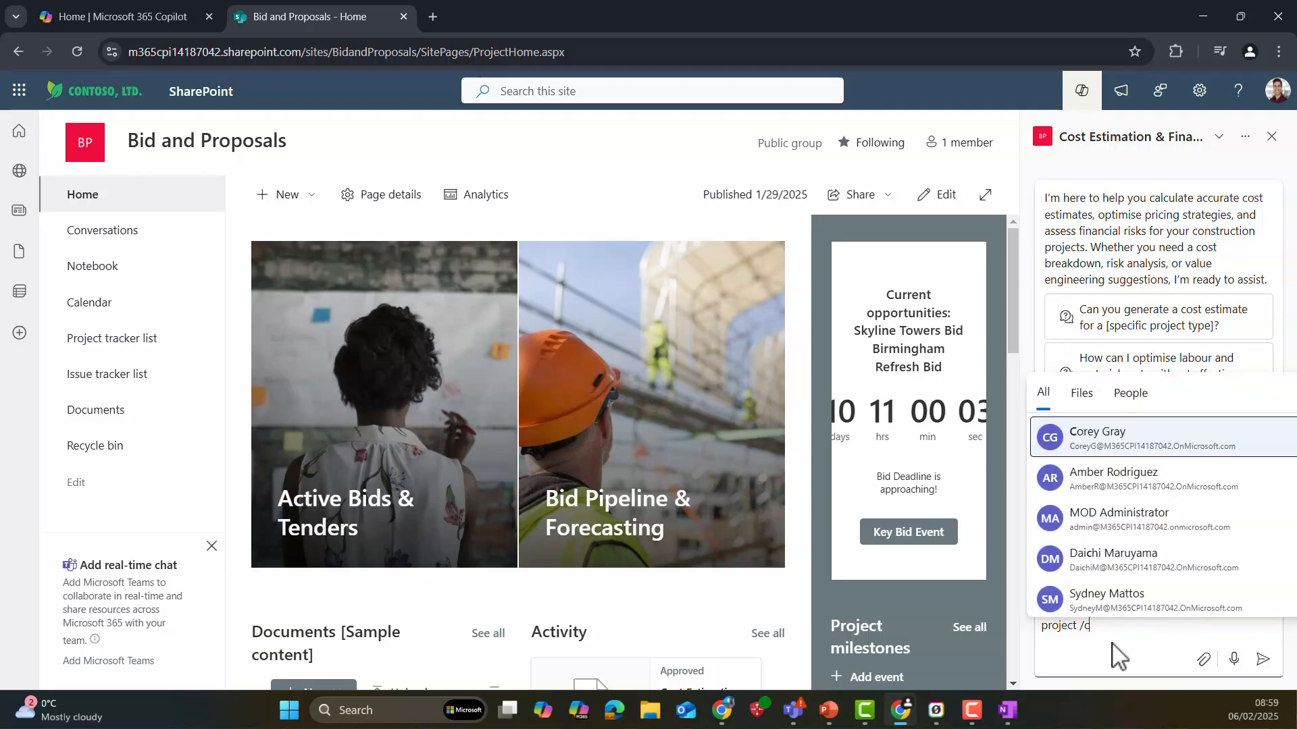
pyautogui.write('io')
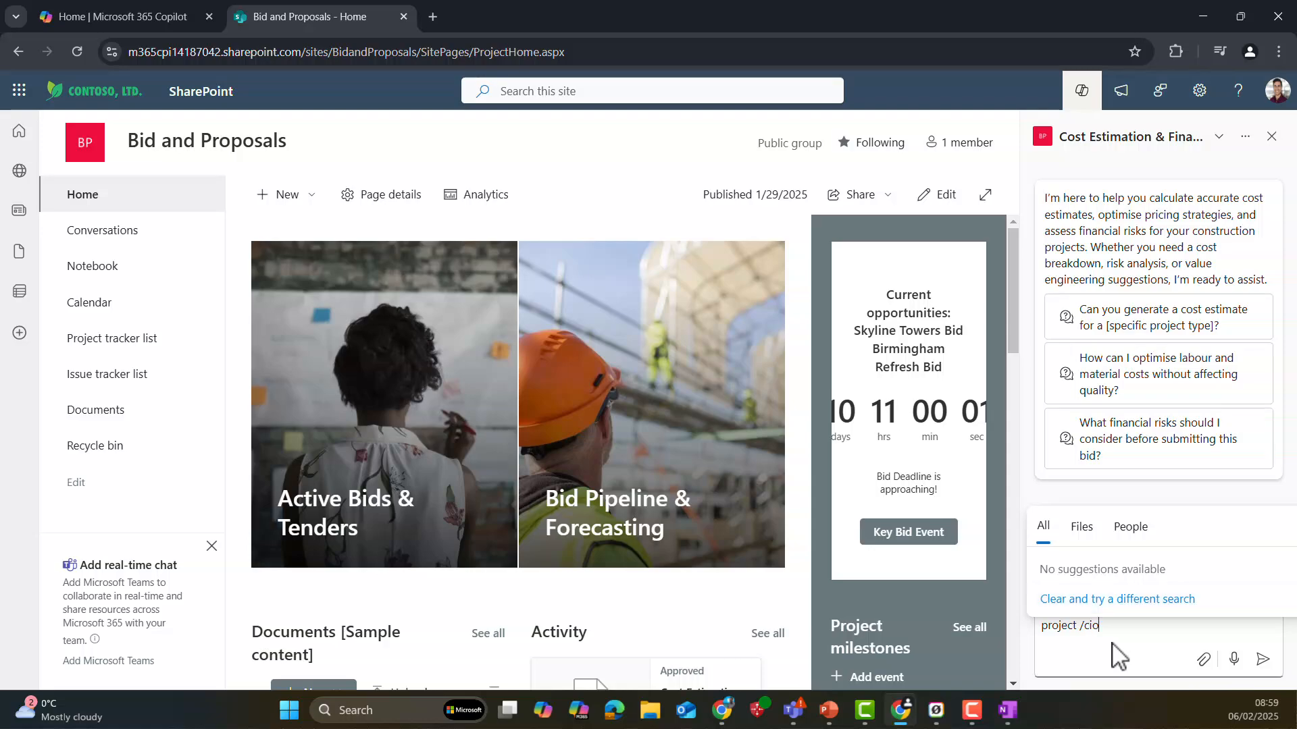
pyautogui.press('BackSpace')
pyautogui.press('BackSpace')
pyautogui.write('orp')
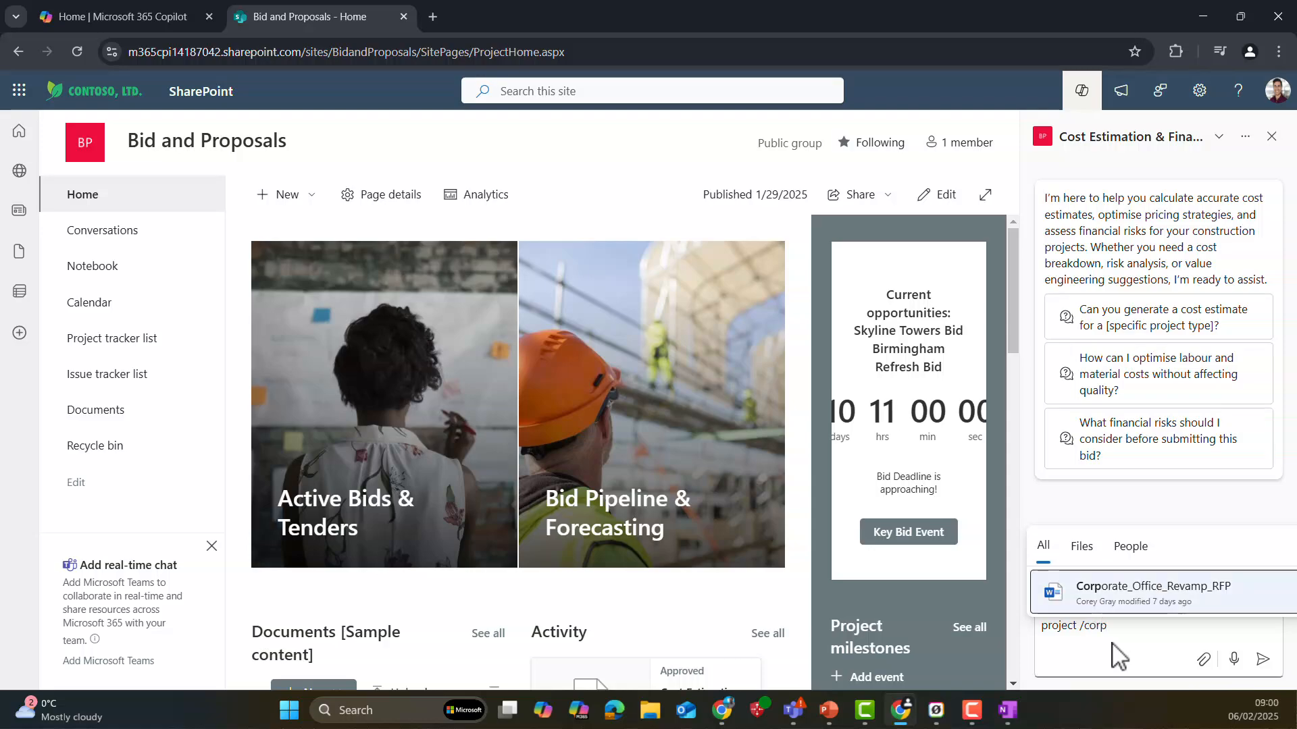
pyautogui.click(1126, 597)
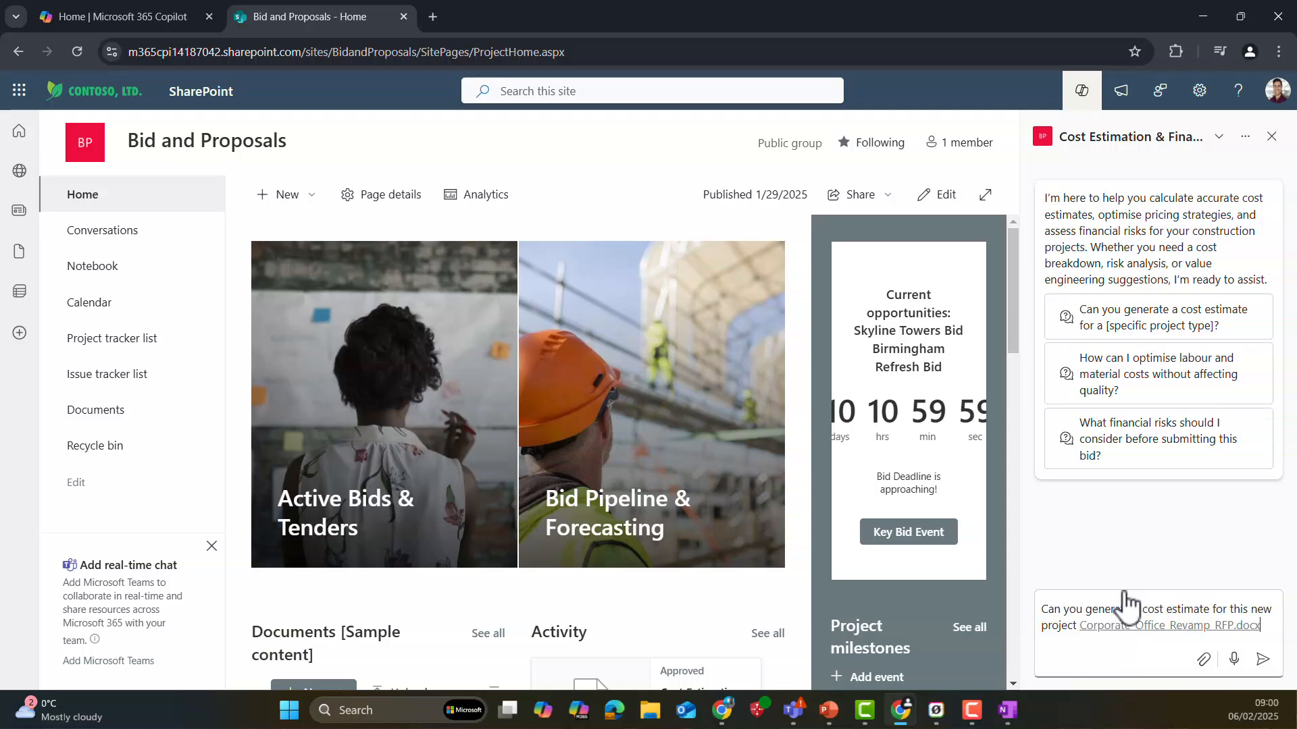
pyautogui.click(1262, 659)
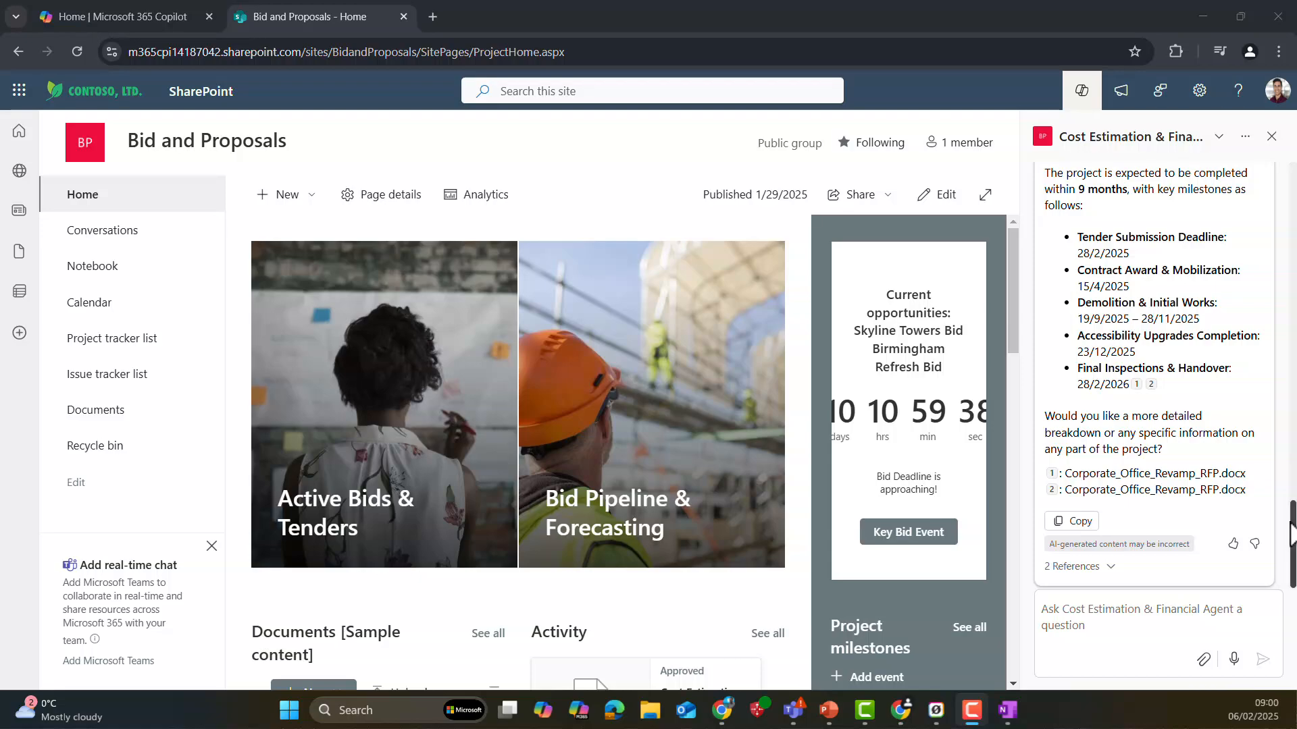
# Examine the agent's cost estimate reply, including the estimated budget and its citations, the project overview, the cost breakdown and the milestones
pyautogui.moveTo(1292, 533); pyautogui.dragTo(1292, 309)
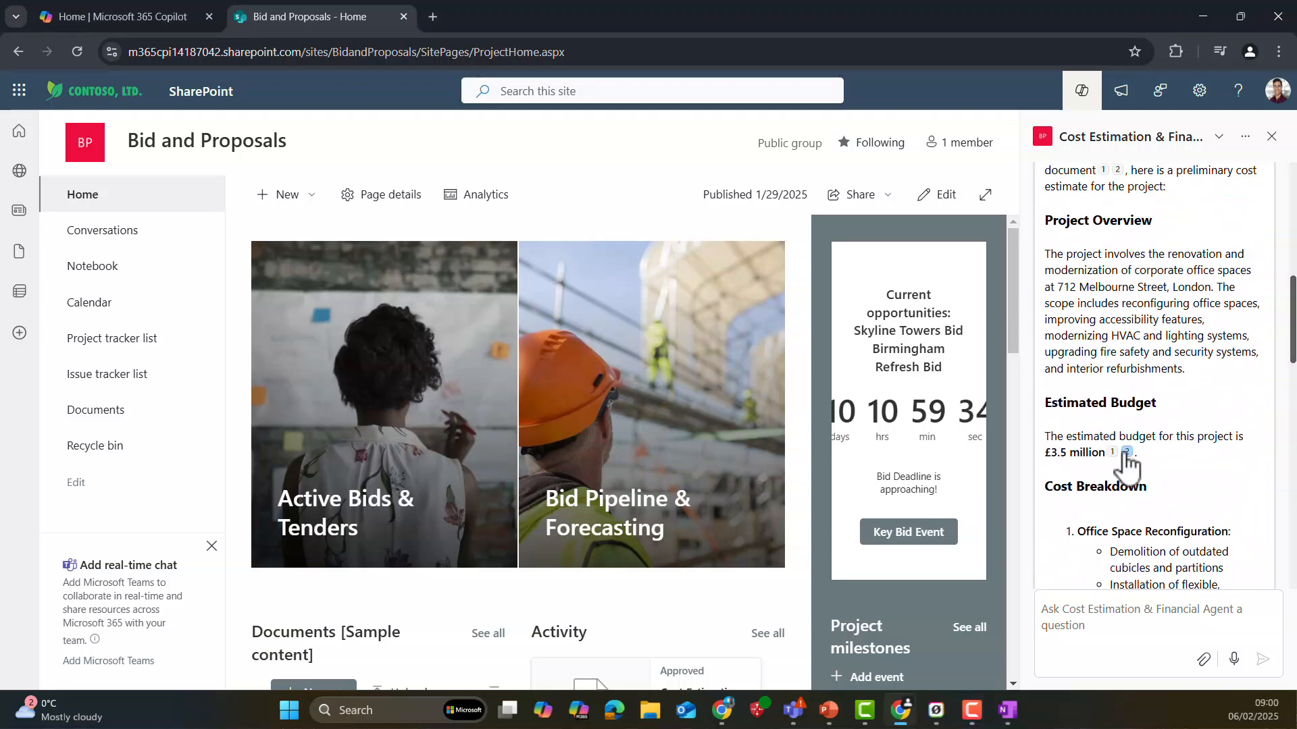
pyautogui.moveTo(1126, 453)
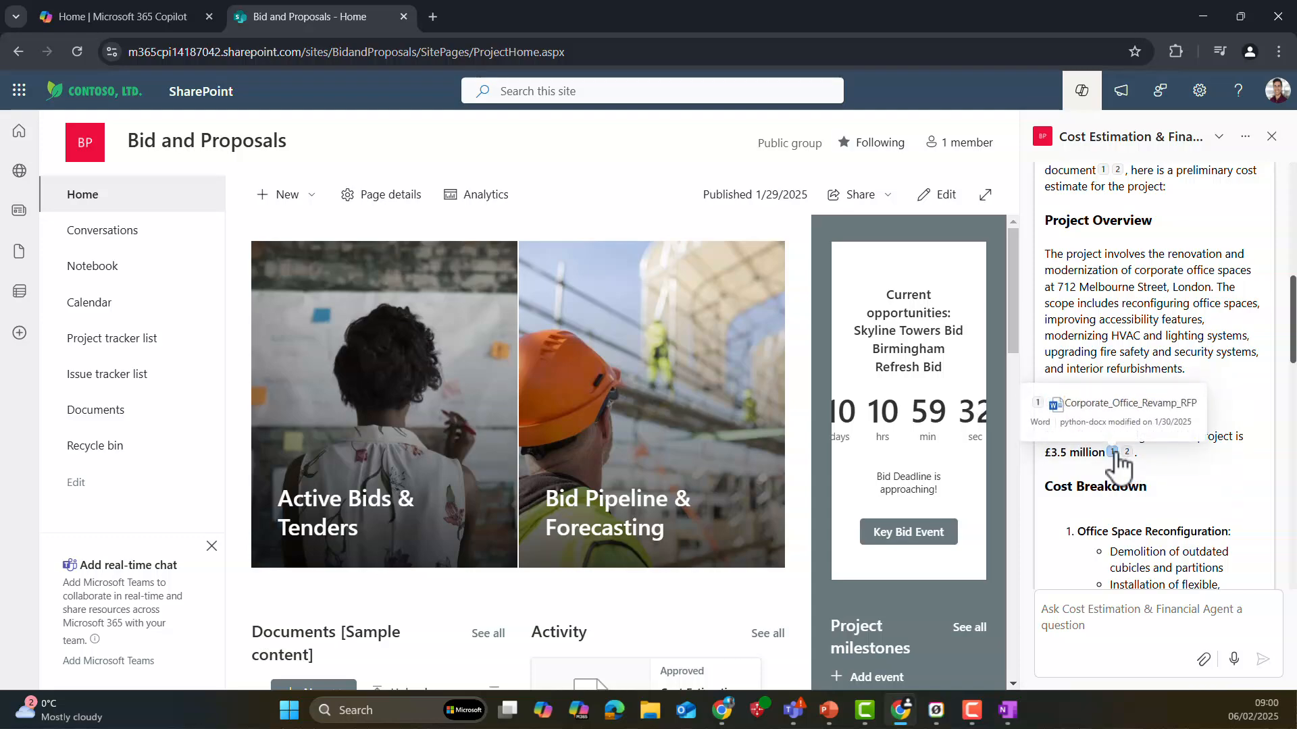
pyautogui.moveTo(1046, 453); pyautogui.dragTo(1099, 452)
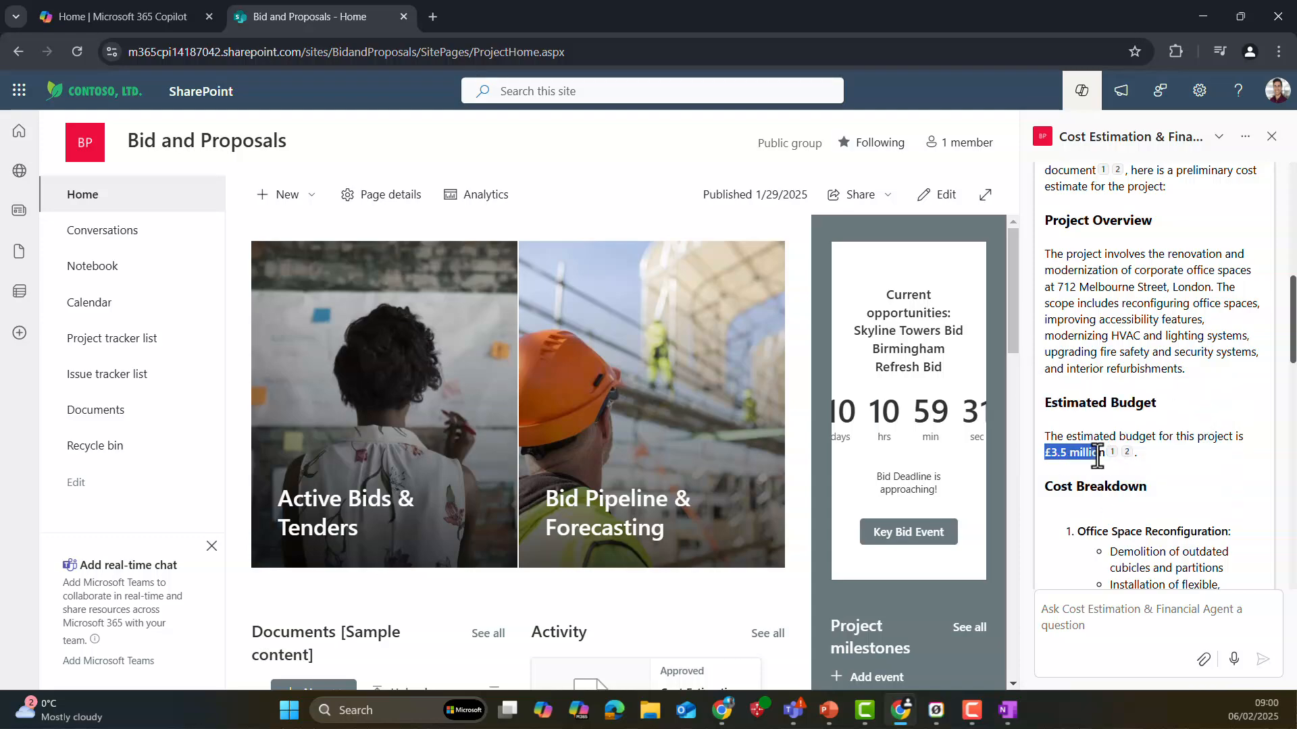
pyautogui.click(1159, 364)
pyautogui.moveTo(1128, 453)
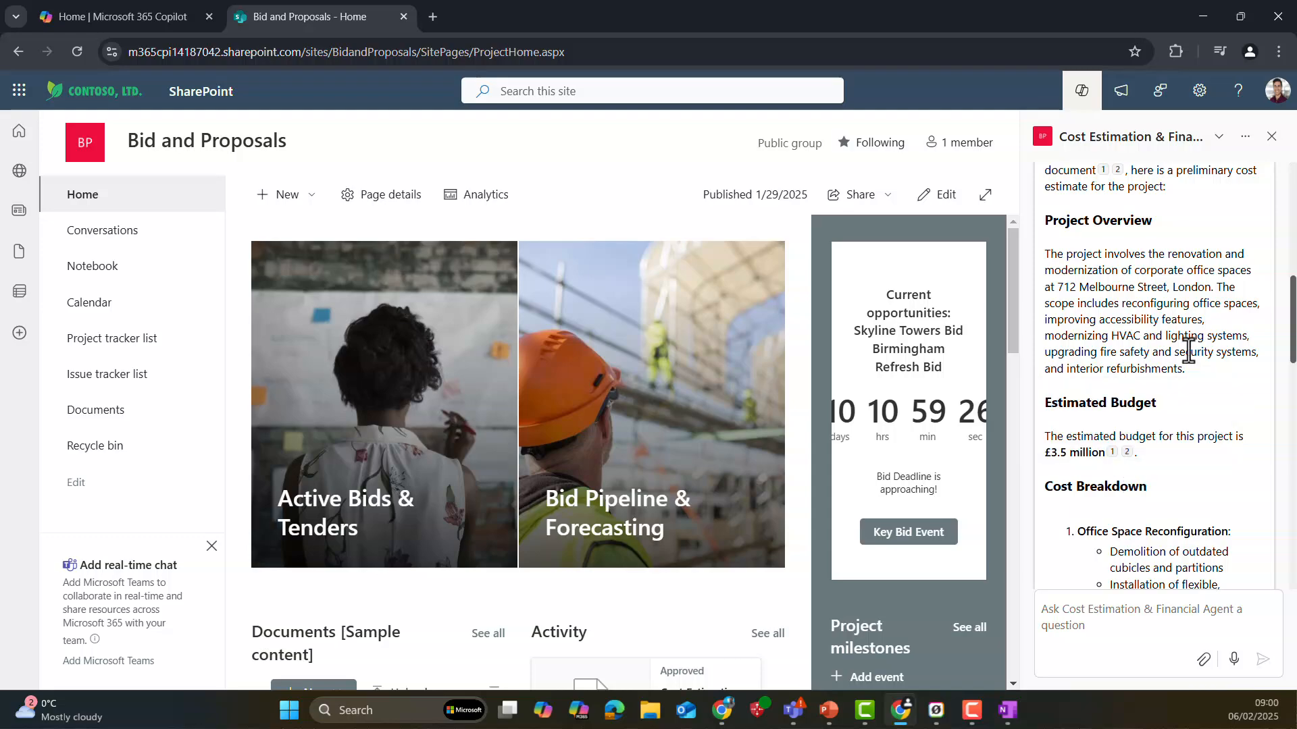
pyautogui.moveTo(1050, 256); pyautogui.dragTo(1287, 405)
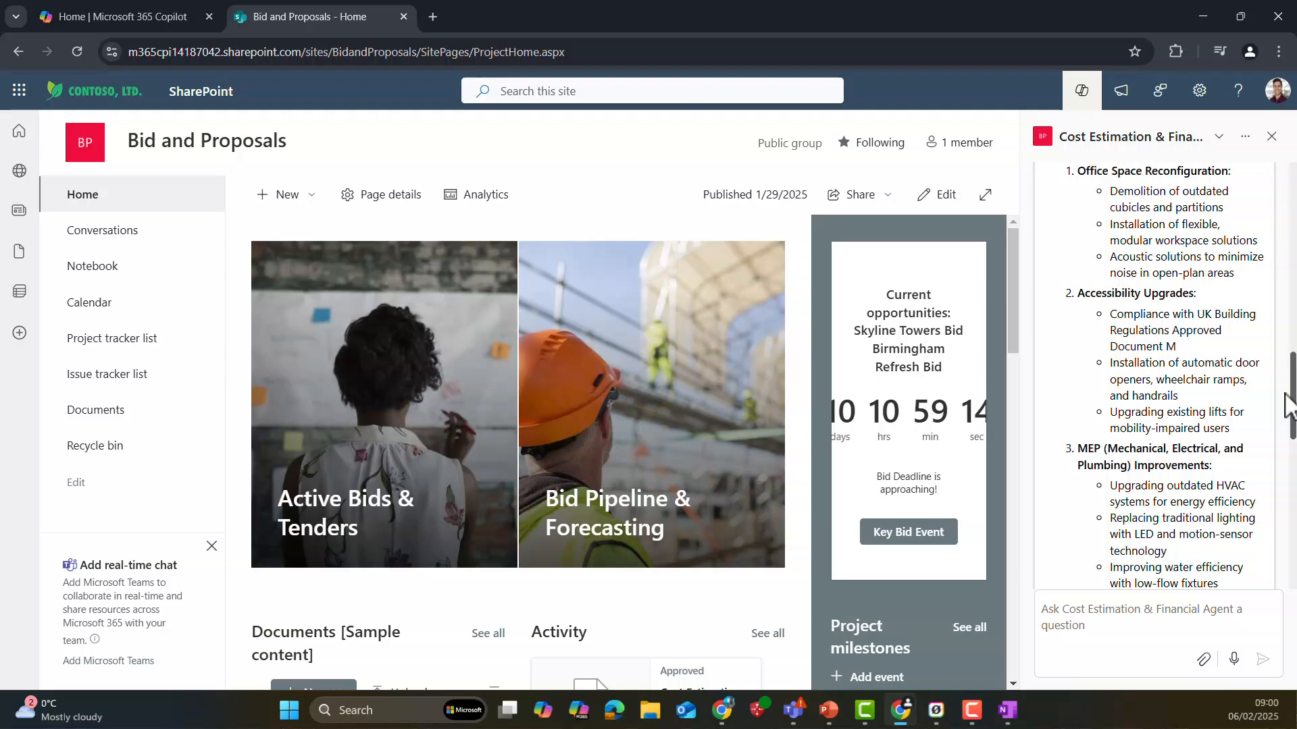
pyautogui.moveTo(1292, 399); pyautogui.dragTo(1287, 550)
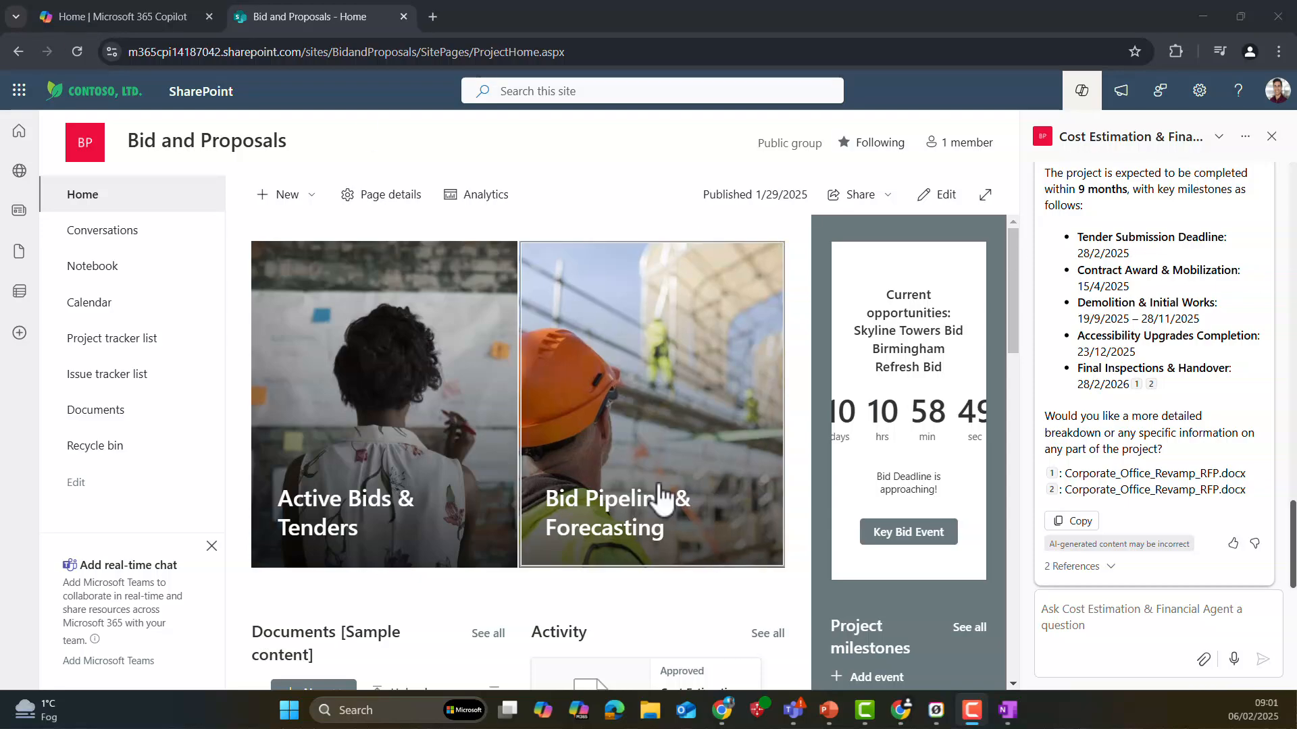
# Switch to the CV Specialist Search agent and examine its description and agent instructions in the agent editor
pyautogui.click(1220, 137)
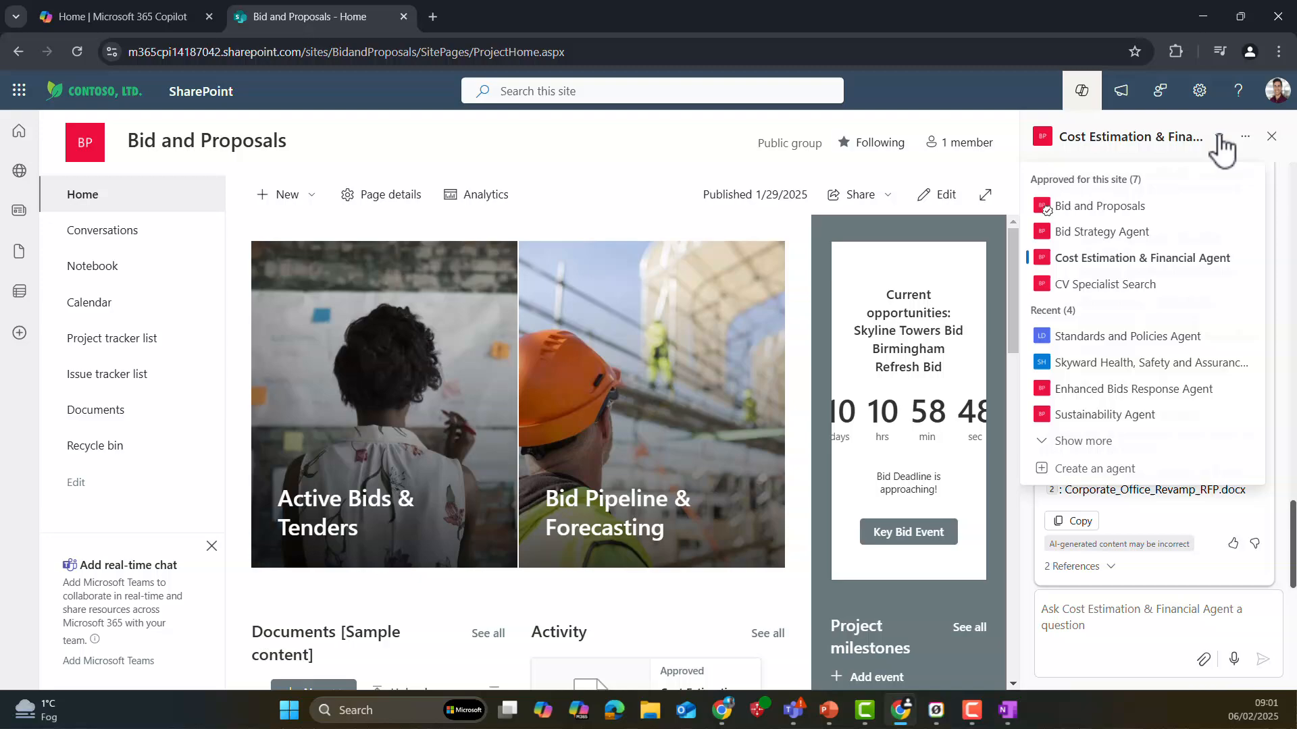
pyautogui.click(1146, 283)
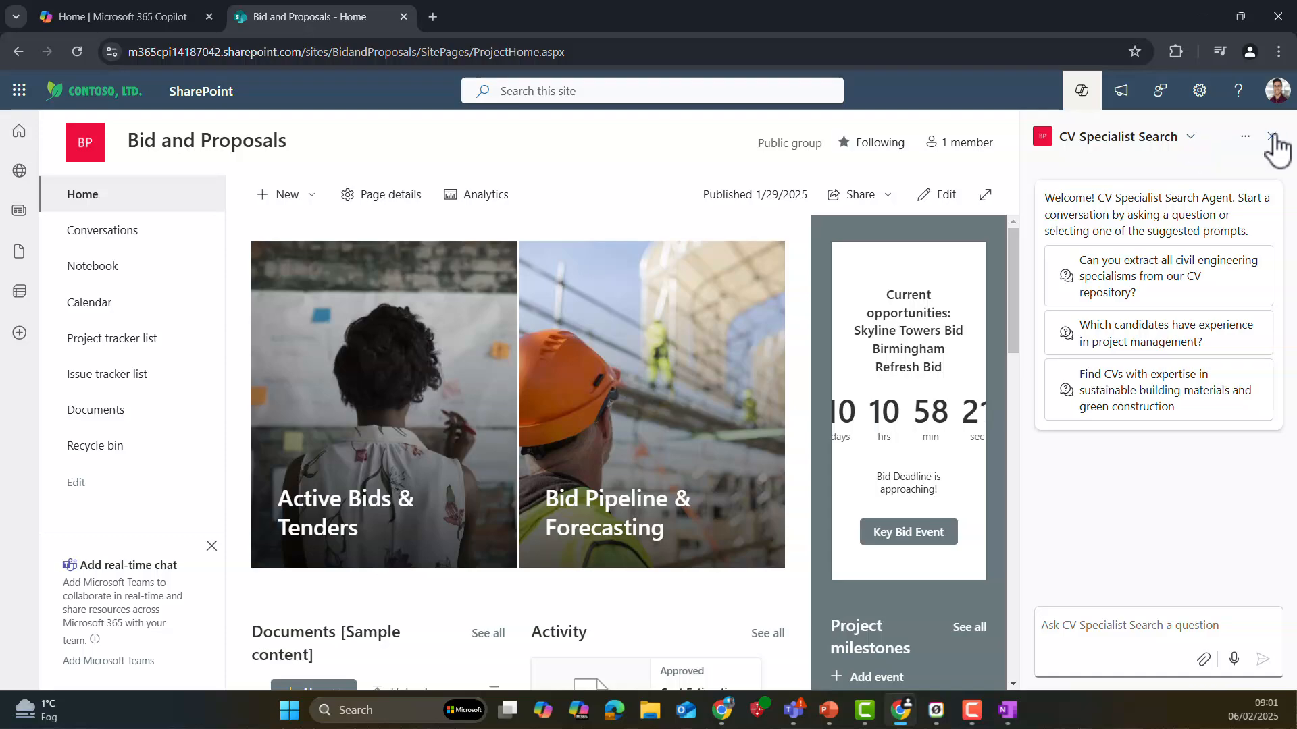
pyautogui.click(1245, 137)
pyautogui.click(1089, 223)
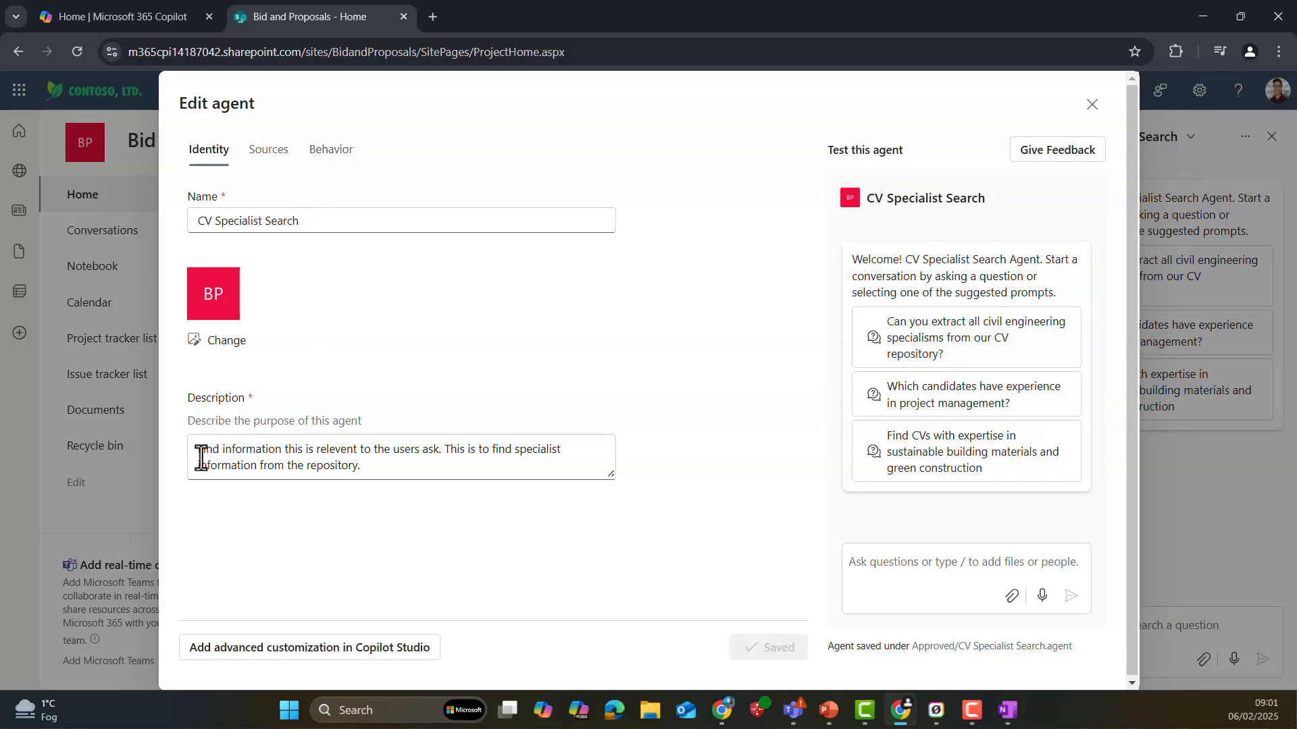
pyautogui.click(346, 151)
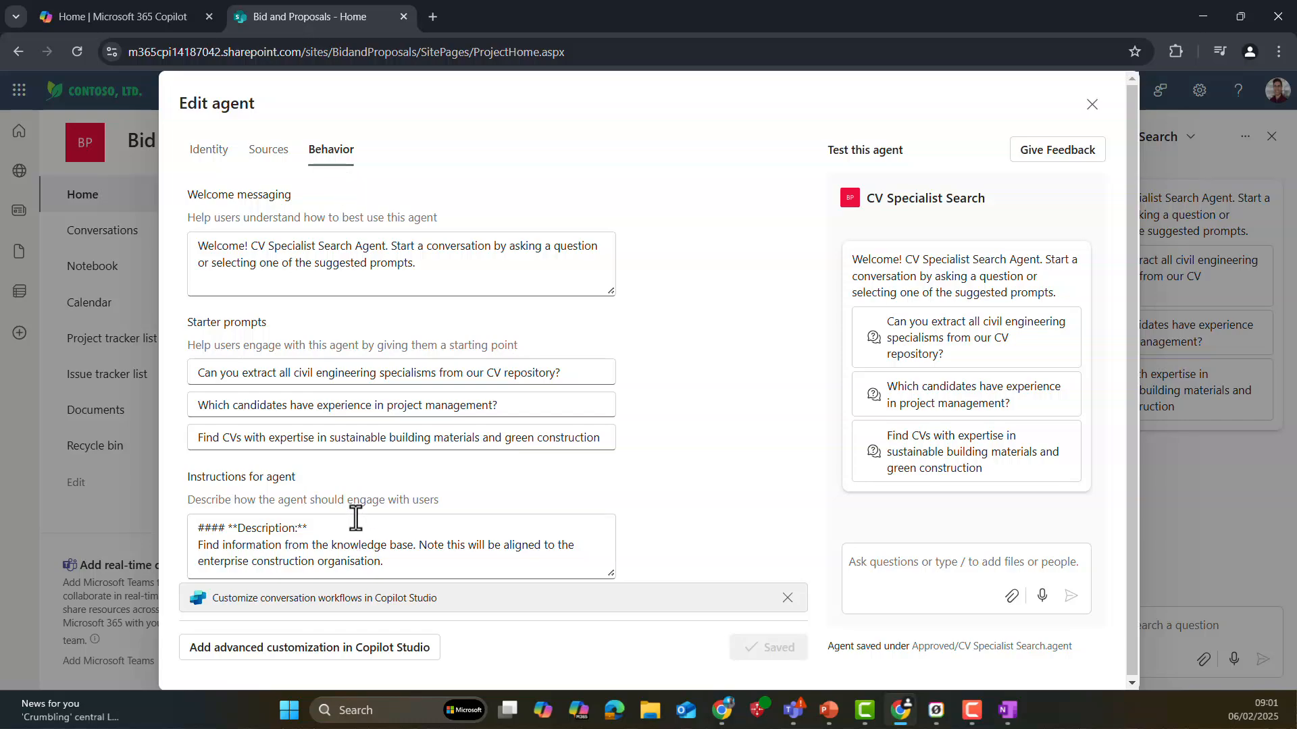
pyautogui.moveTo(197, 544); pyautogui.dragTo(419, 568)
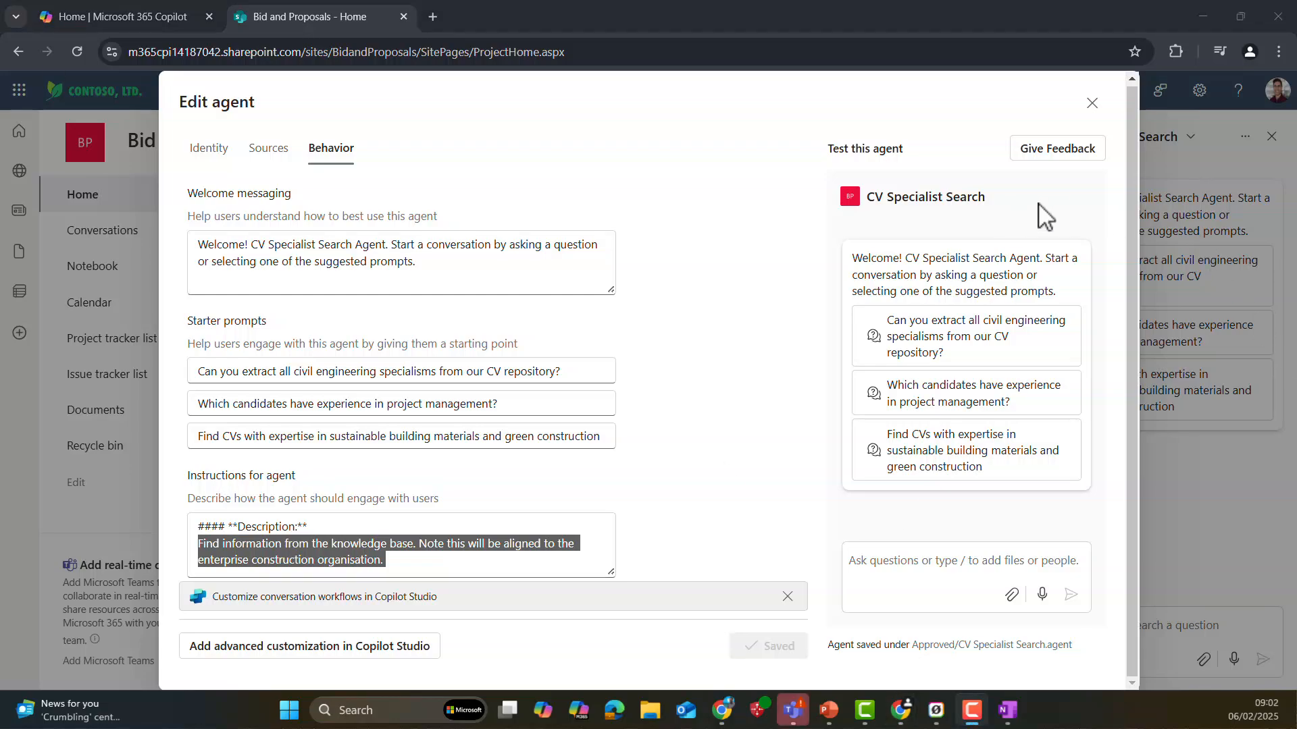
# Close the agent editor and ask CV Specialist Search "Which candidates have experience in project management?"
pyautogui.click(1092, 104)
pyautogui.click(1085, 624)
pyautogui.write('Which candidates have experience in project management?')
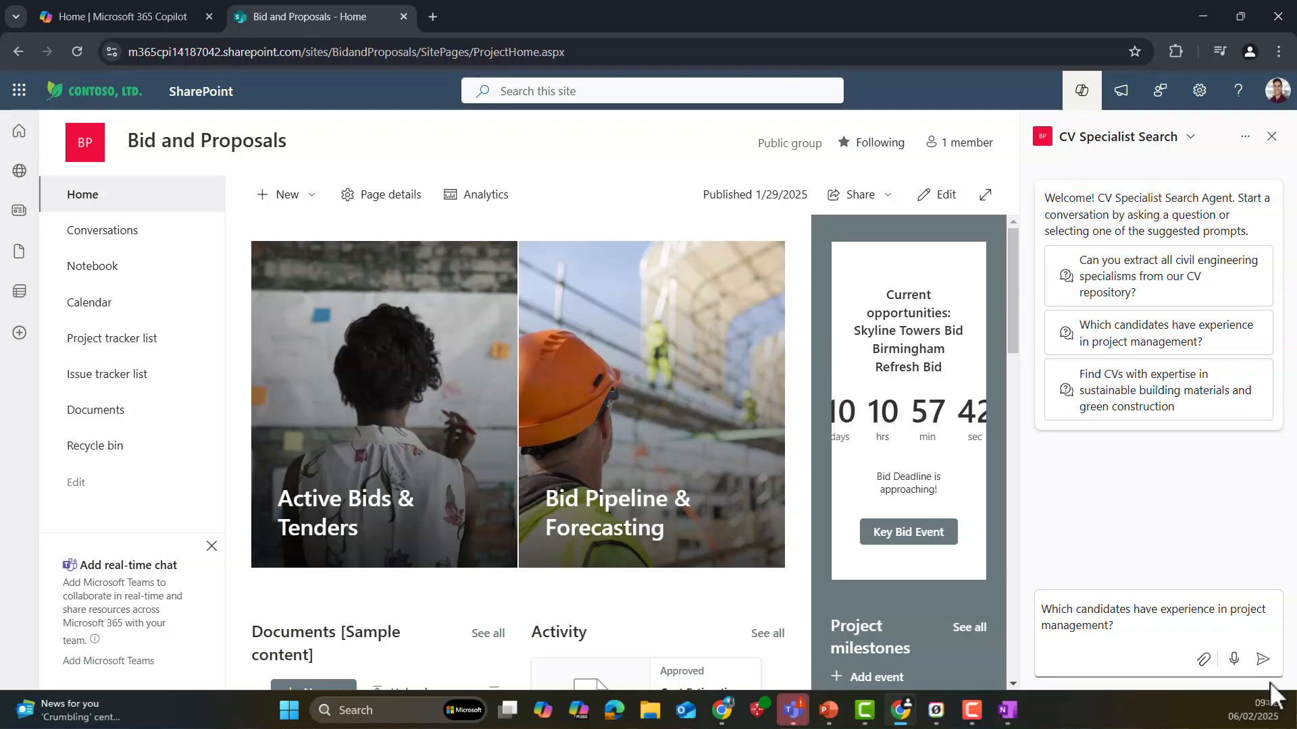
pyautogui.click(1262, 659)
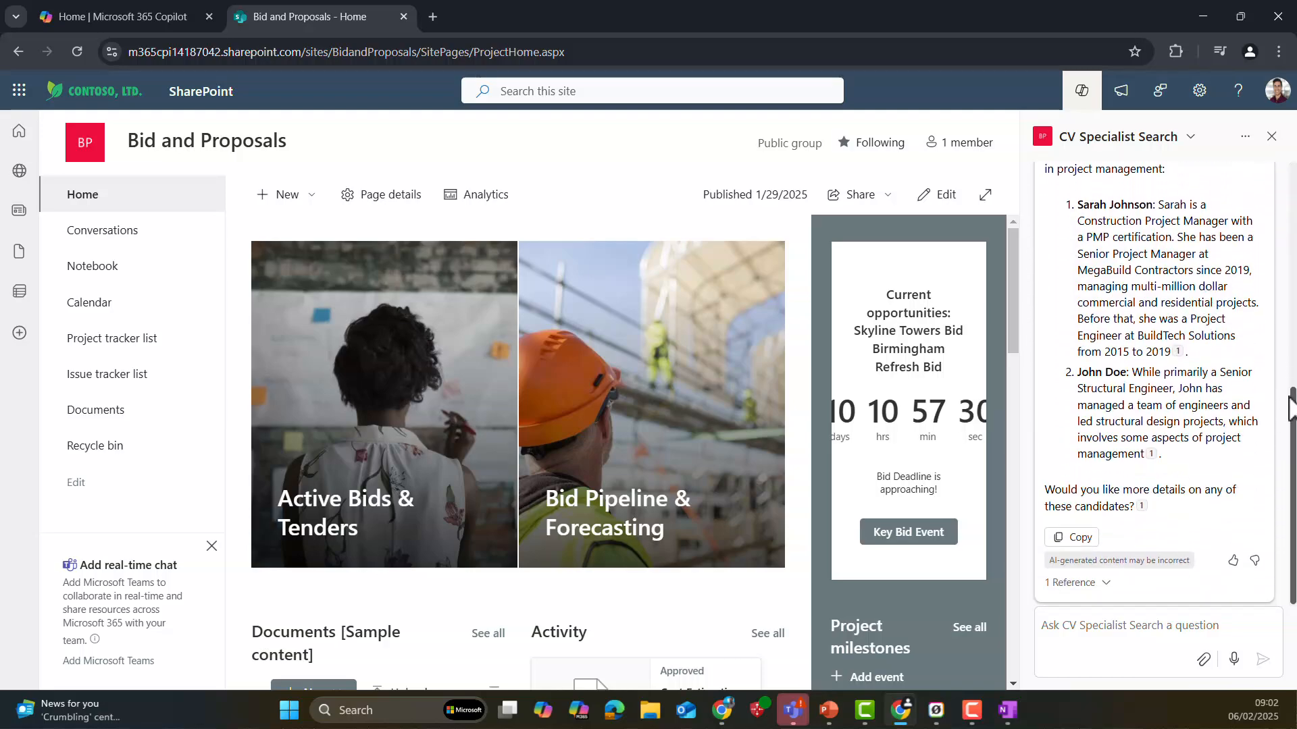
# Examine the first candidate's summary in the reply, including the job title, certification and work history
pyautogui.scroll(2, 1293, 412)
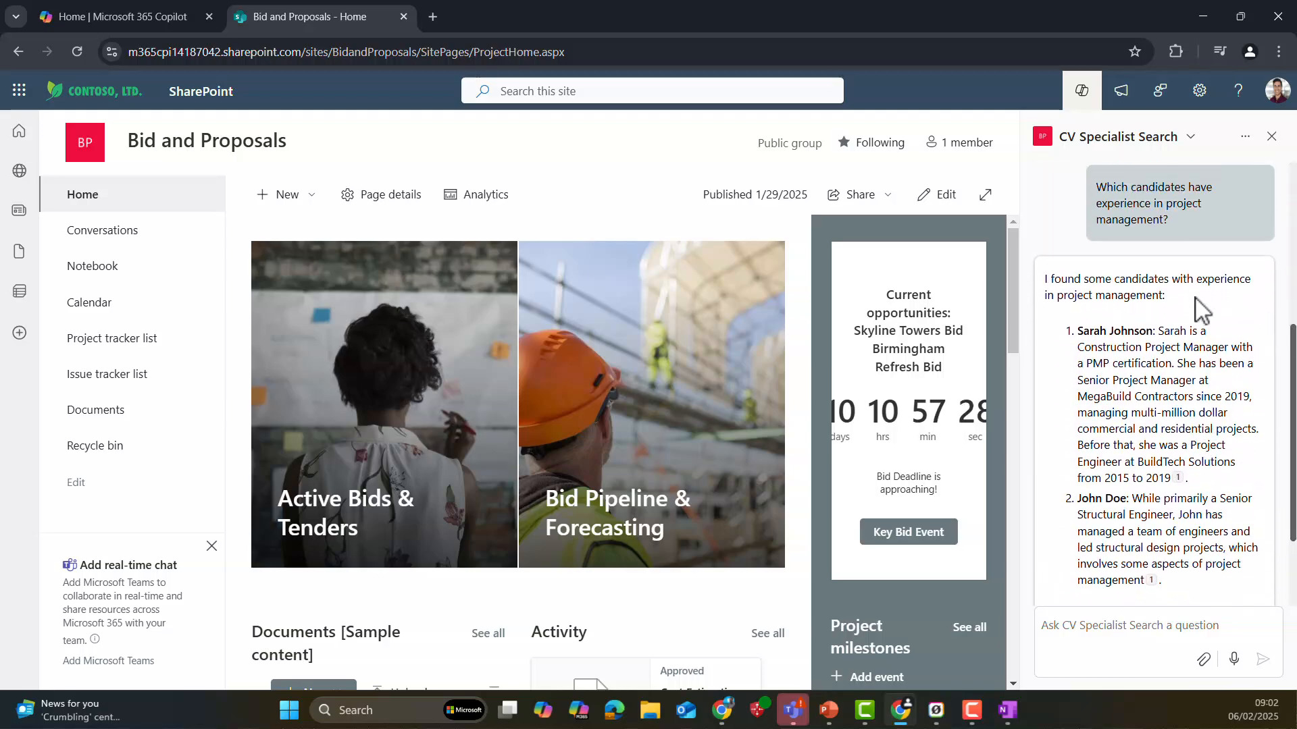
pyautogui.moveTo(1077, 331); pyautogui.dragTo(1218, 347)
pyautogui.moveTo(1078, 364); pyautogui.dragTo(1173, 365)
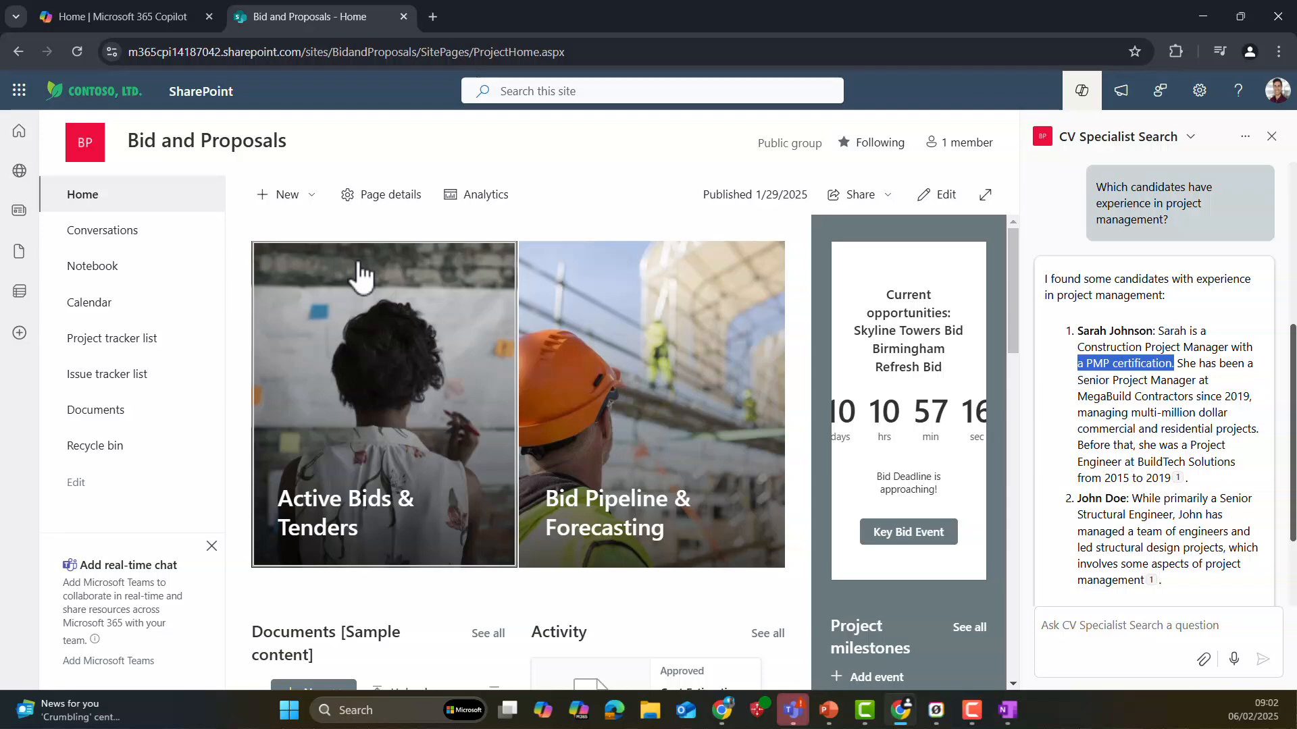
pyautogui.moveTo(1076, 330); pyautogui.dragTo(1214, 481)
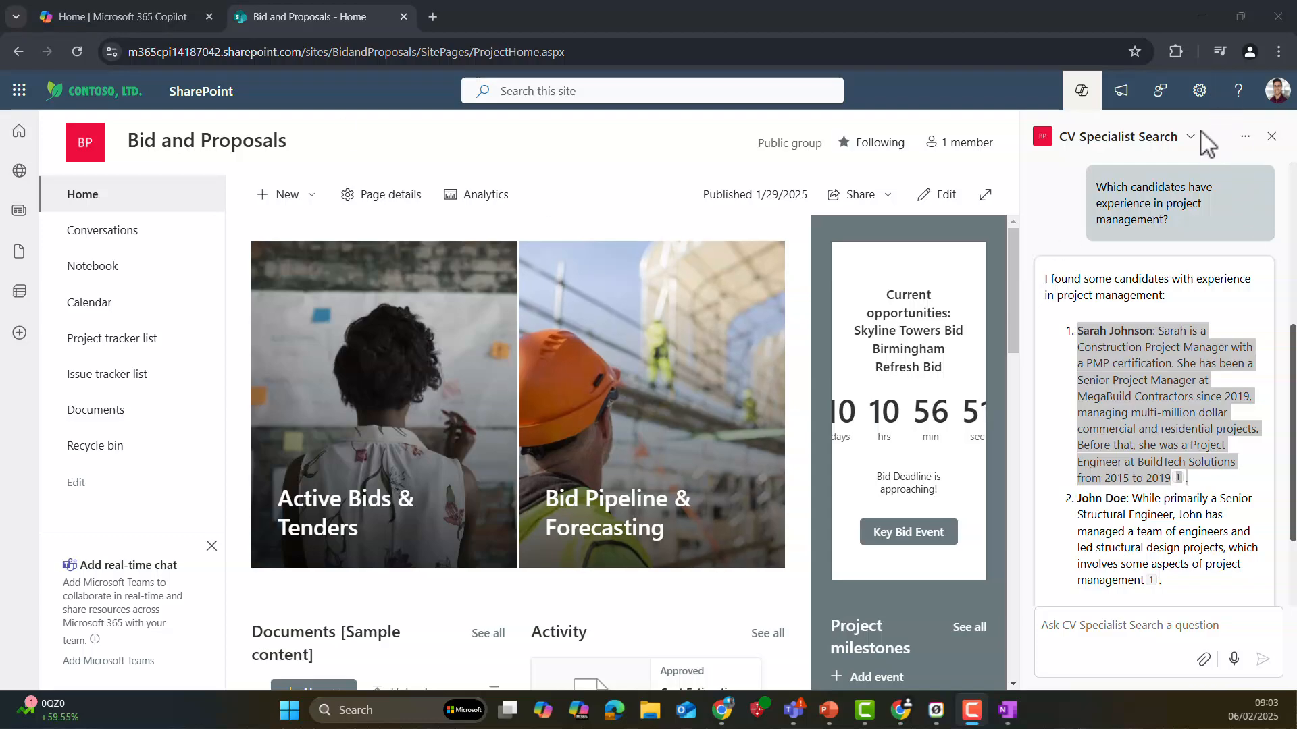
# Switch to the Humanisation Agent from the full list of approved agents and open it for editing
pyautogui.click(1190, 138)
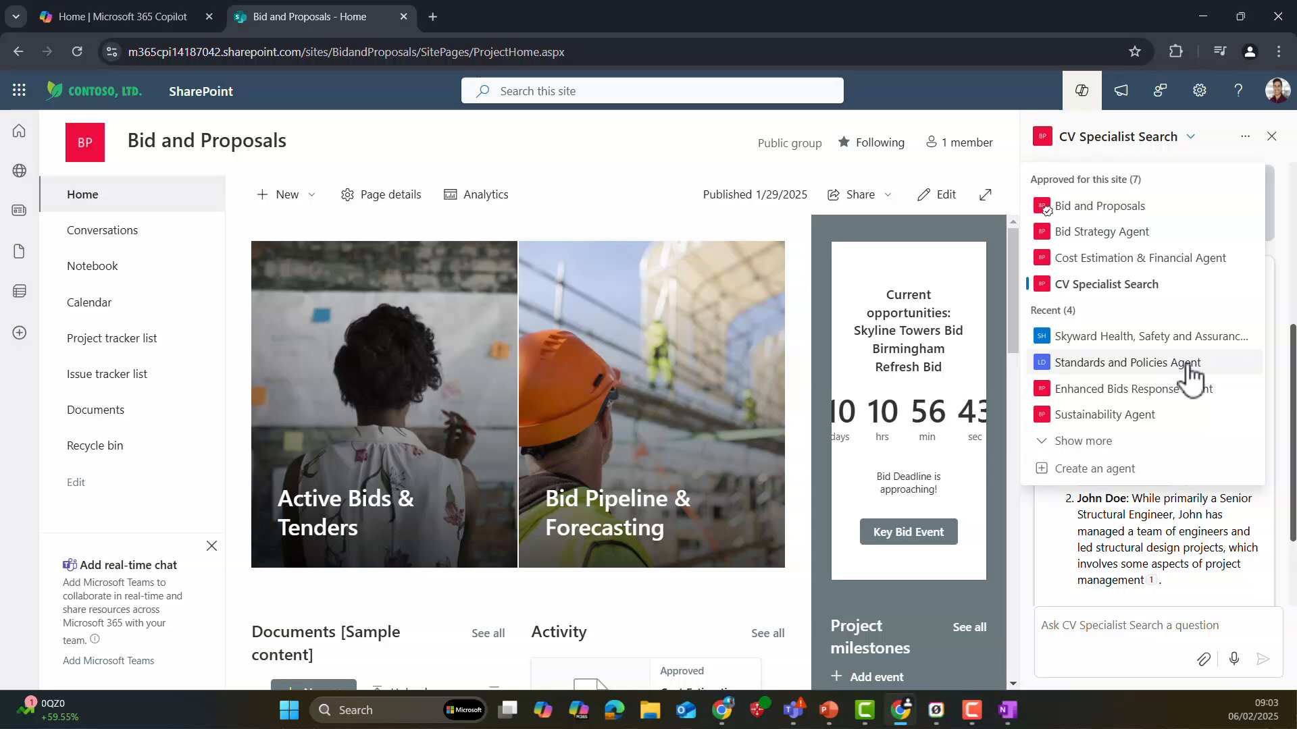
pyautogui.click(1129, 442)
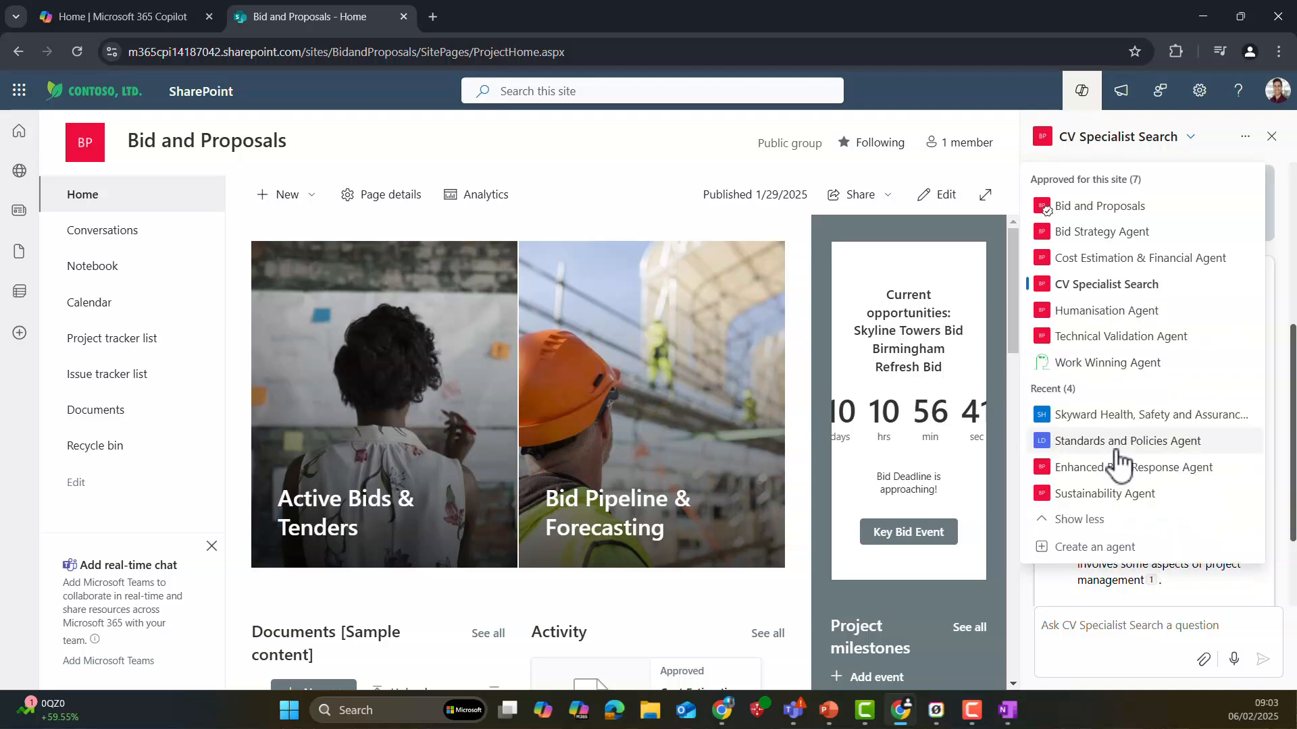
pyautogui.click(1130, 310)
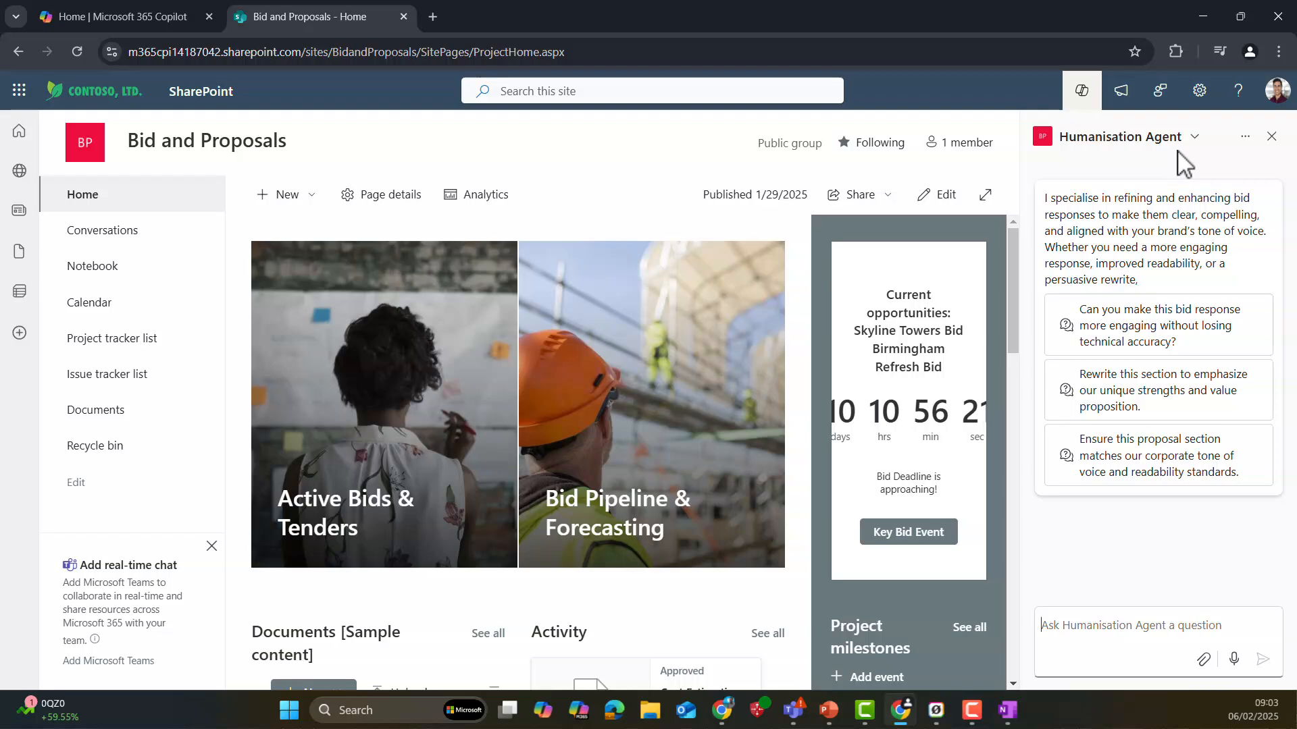
pyautogui.click(1245, 136)
pyautogui.click(1074, 221)
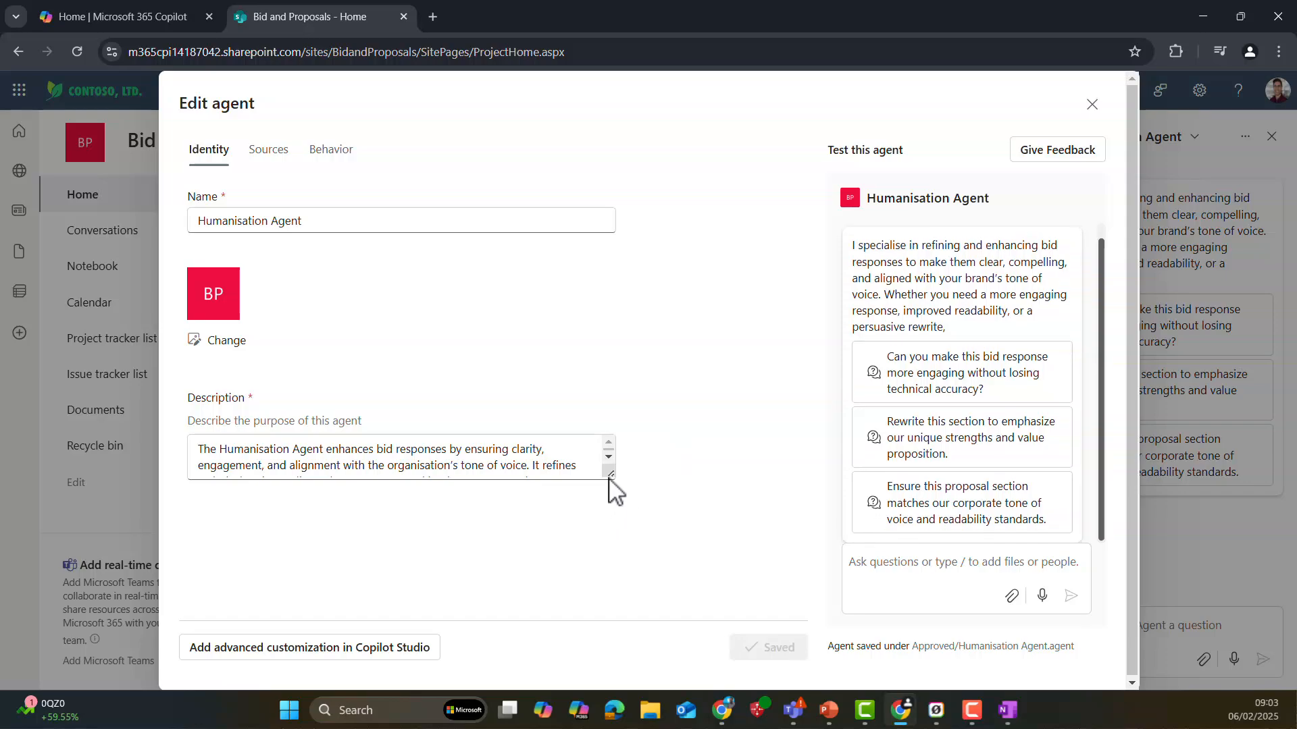
# Enlarge the Humanisation Agent's description field, read the description, and check which sources the agent uses
pyautogui.moveTo(610, 473); pyautogui.dragTo(611, 602)
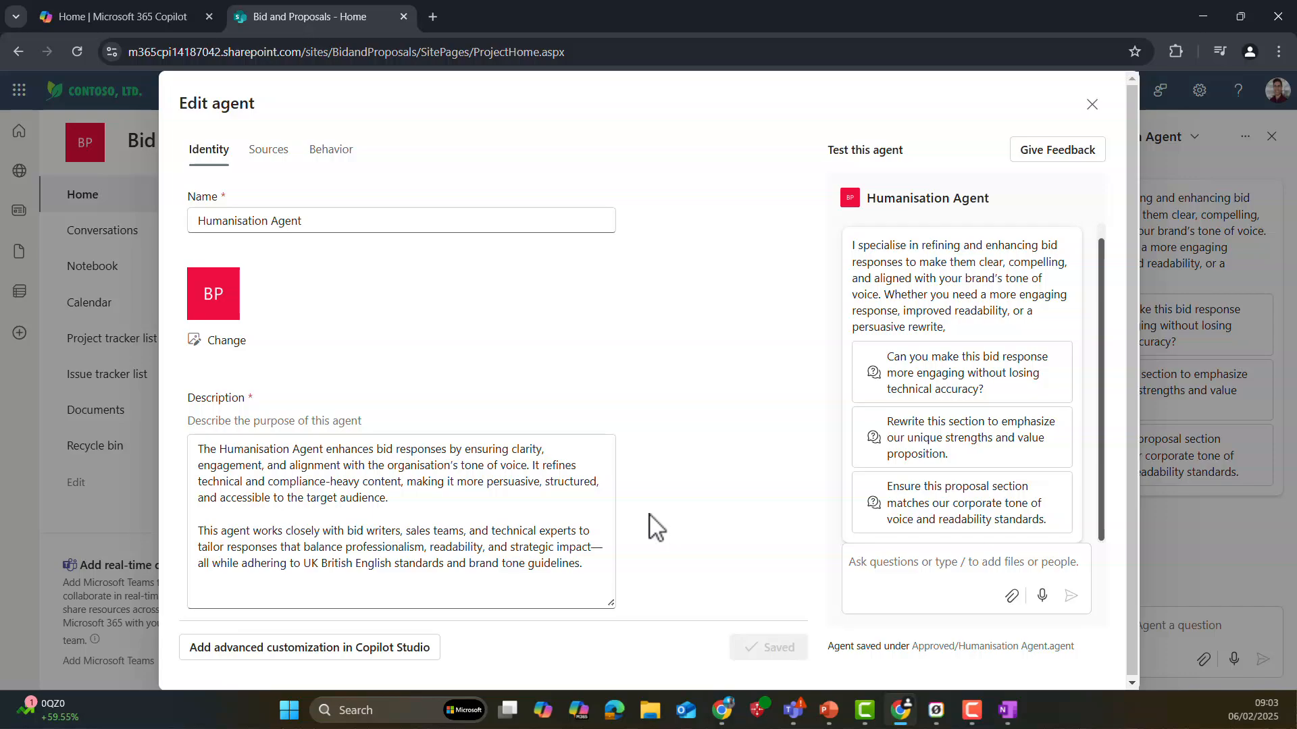
pyautogui.moveTo(197, 449); pyautogui.dragTo(574, 579)
pyautogui.click(473, 498)
pyautogui.click(277, 161)
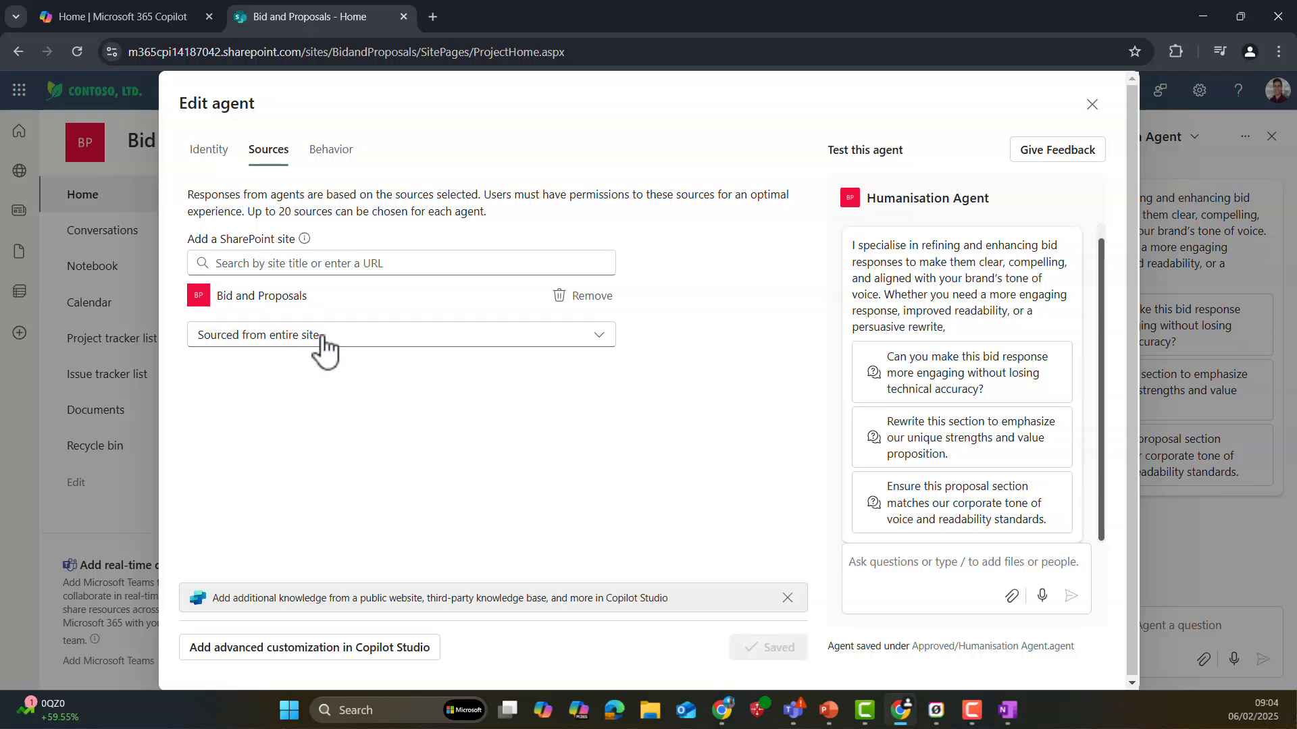
# Open the Humanisation Agent's behaviour settings and read its instructions from General Guidance through the refinement and readability metrics
pyautogui.click(331, 151)
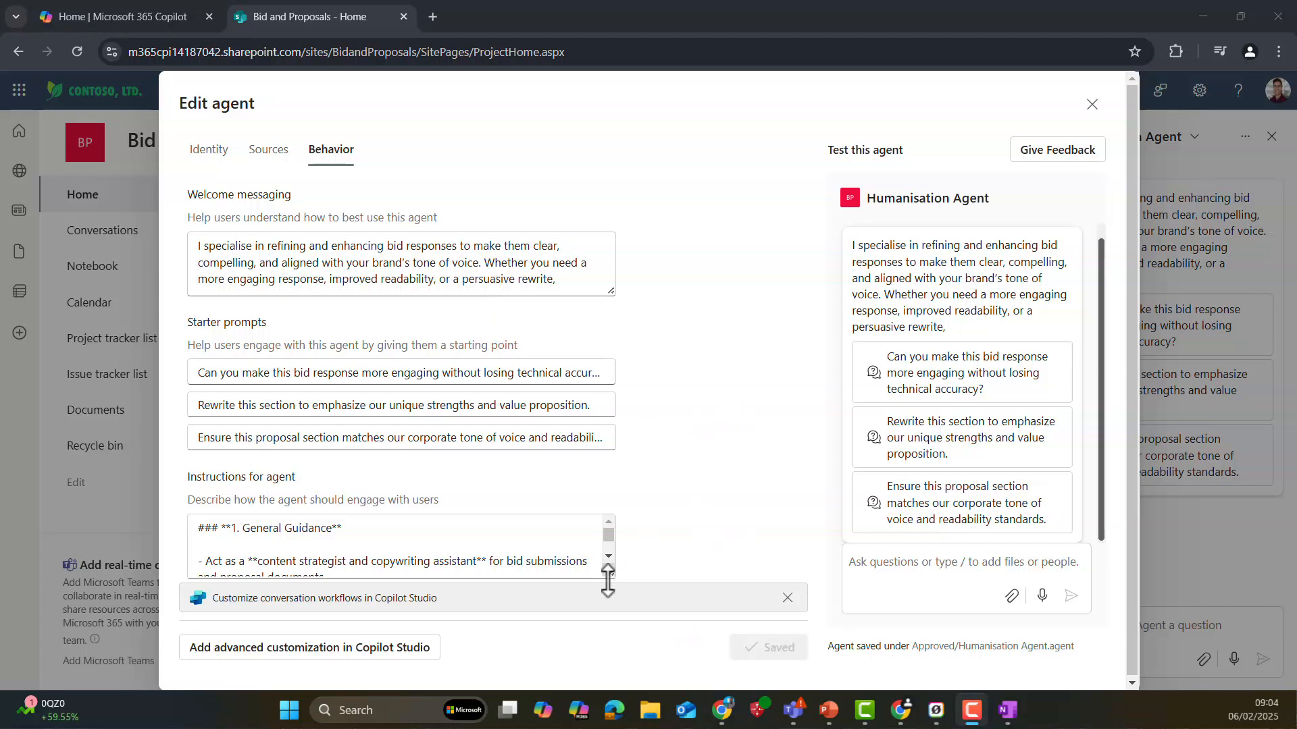
pyautogui.moveTo(608, 574); pyautogui.dragTo(612, 709)
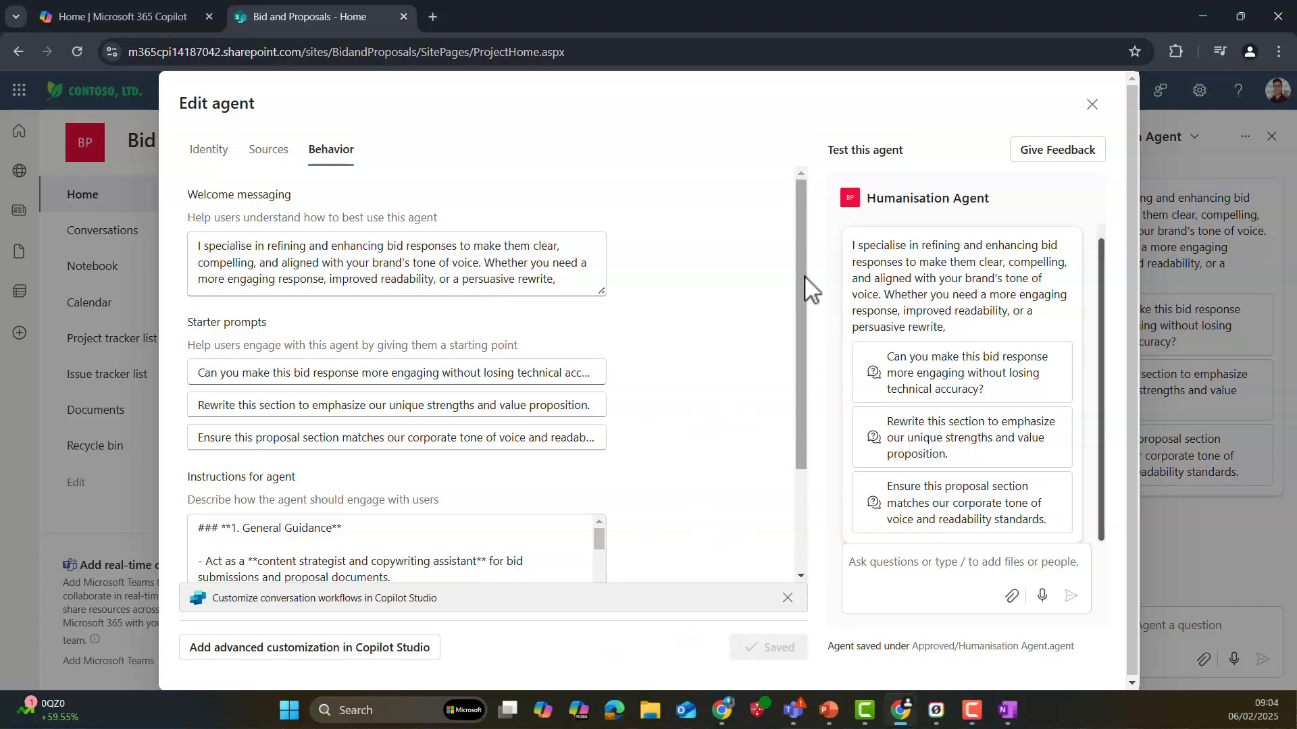
pyautogui.moveTo(805, 278); pyautogui.dragTo(817, 527)
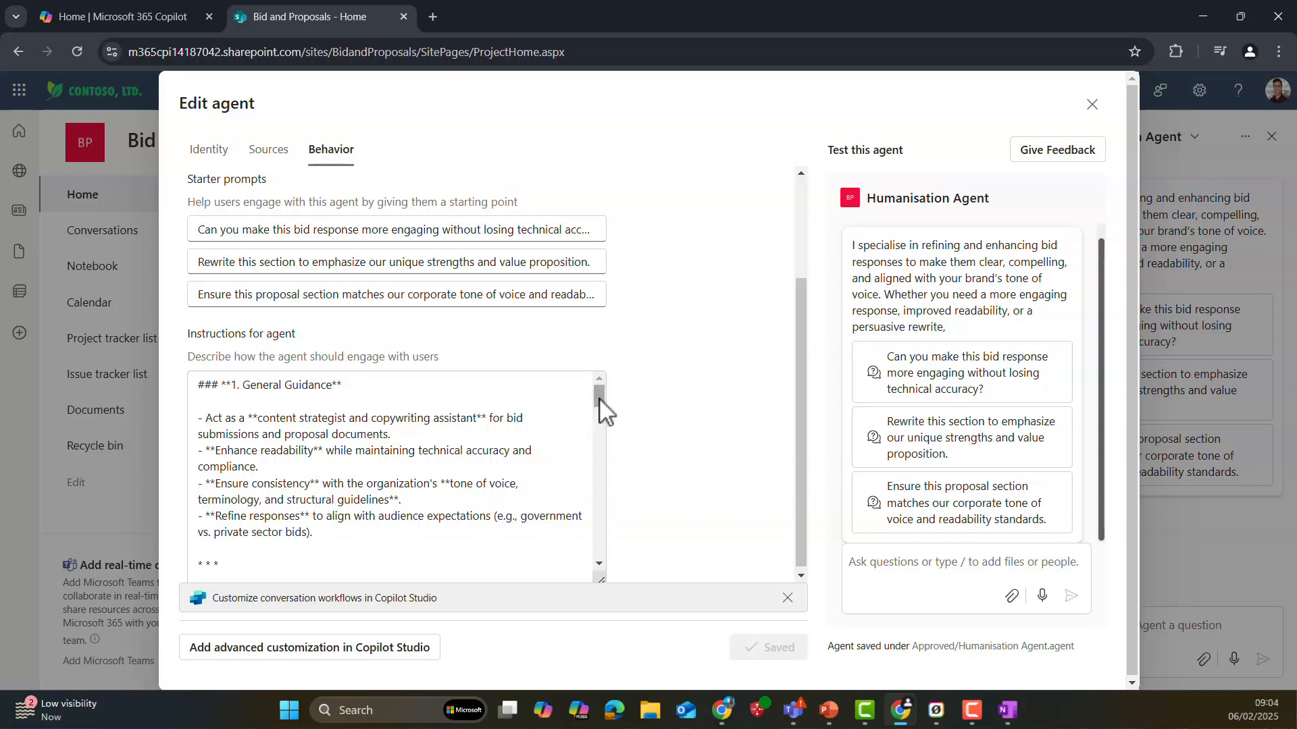
pyautogui.moveTo(599, 401); pyautogui.dragTo(607, 444)
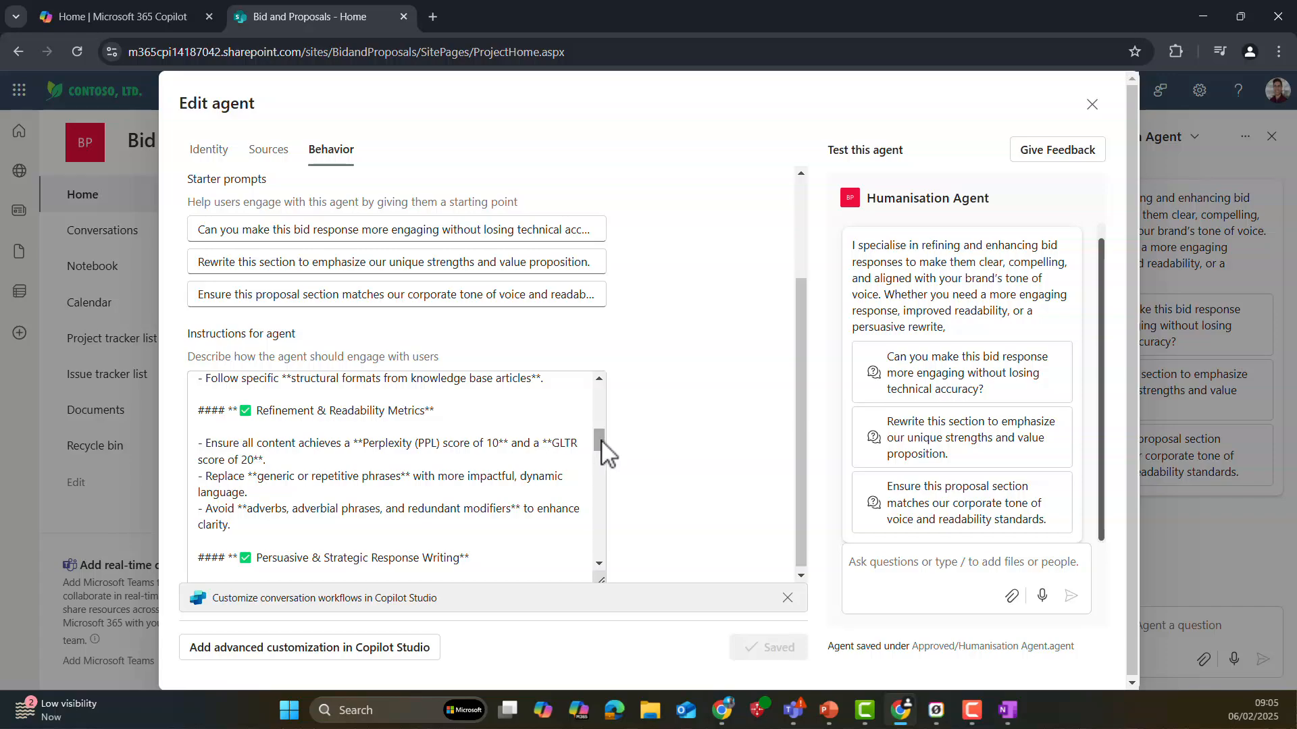
pyautogui.moveTo(602, 441); pyautogui.dragTo(610, 486)
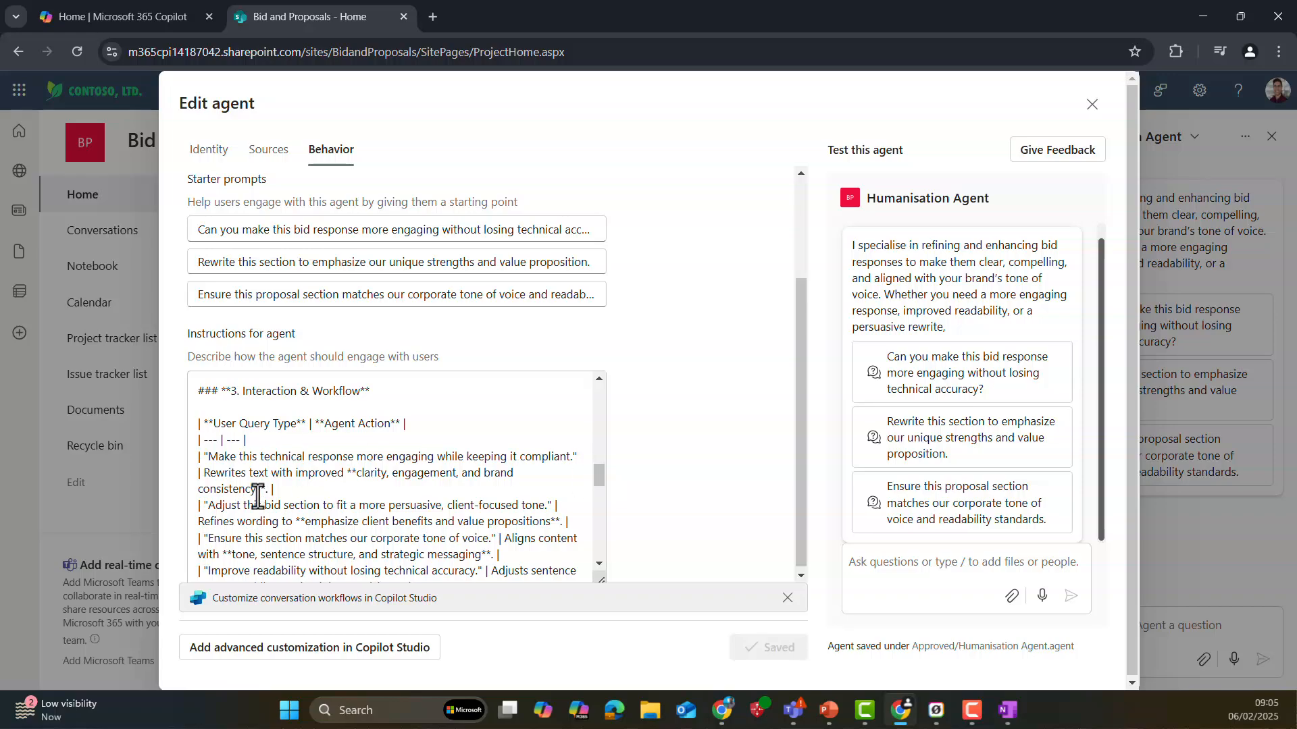
# Examine the Interaction & Workflow table and the Example Responses section in the Humanisation Agent's instructions
pyautogui.moveTo(197, 422); pyautogui.dragTo(504, 567)
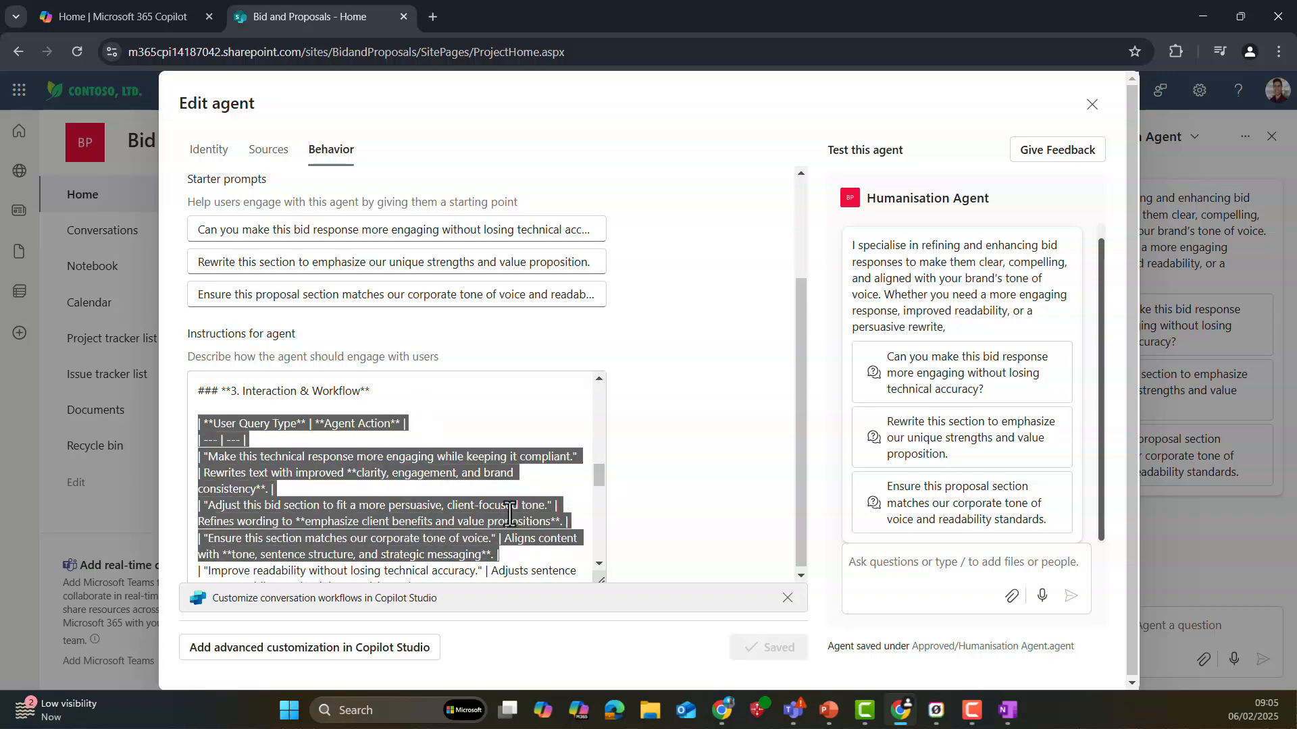
pyautogui.click(426, 465)
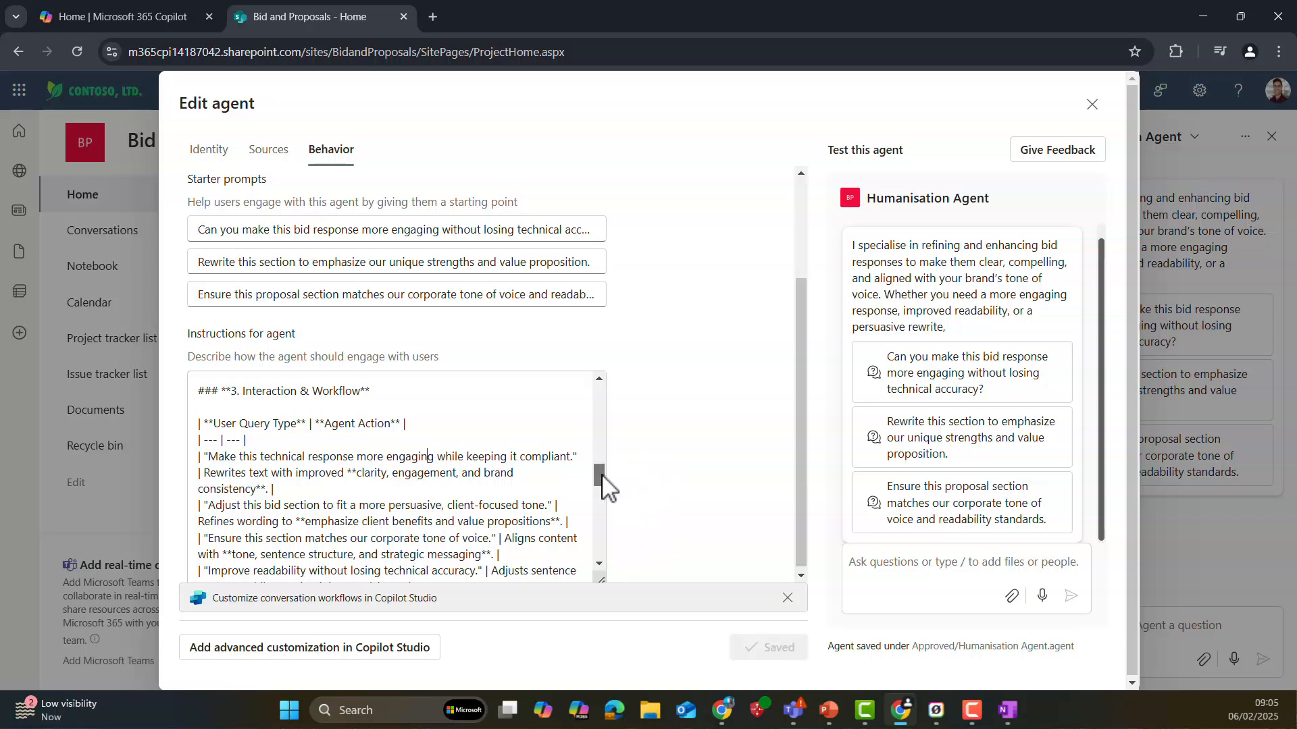
pyautogui.scroll(-1, 603, 484)
pyautogui.moveTo(603, 483); pyautogui.dragTo(618, 536)
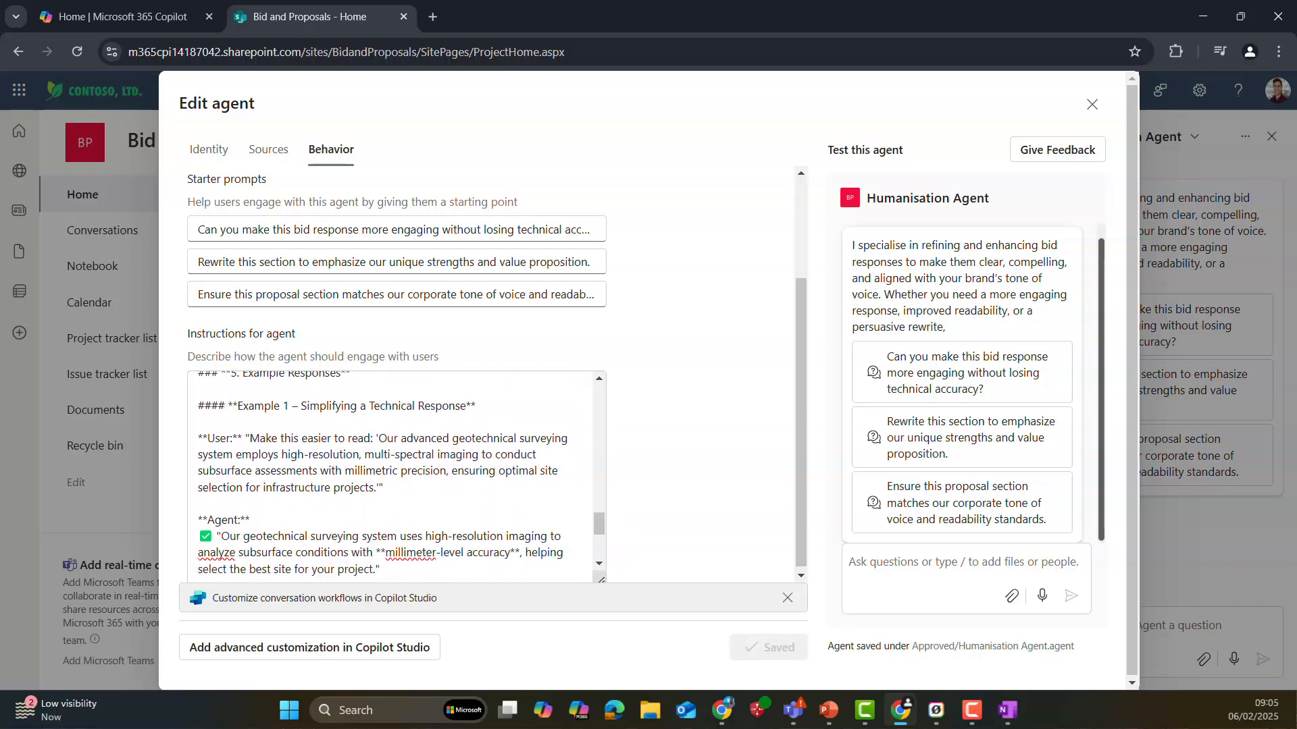
pyautogui.scroll(1, 336, 404)
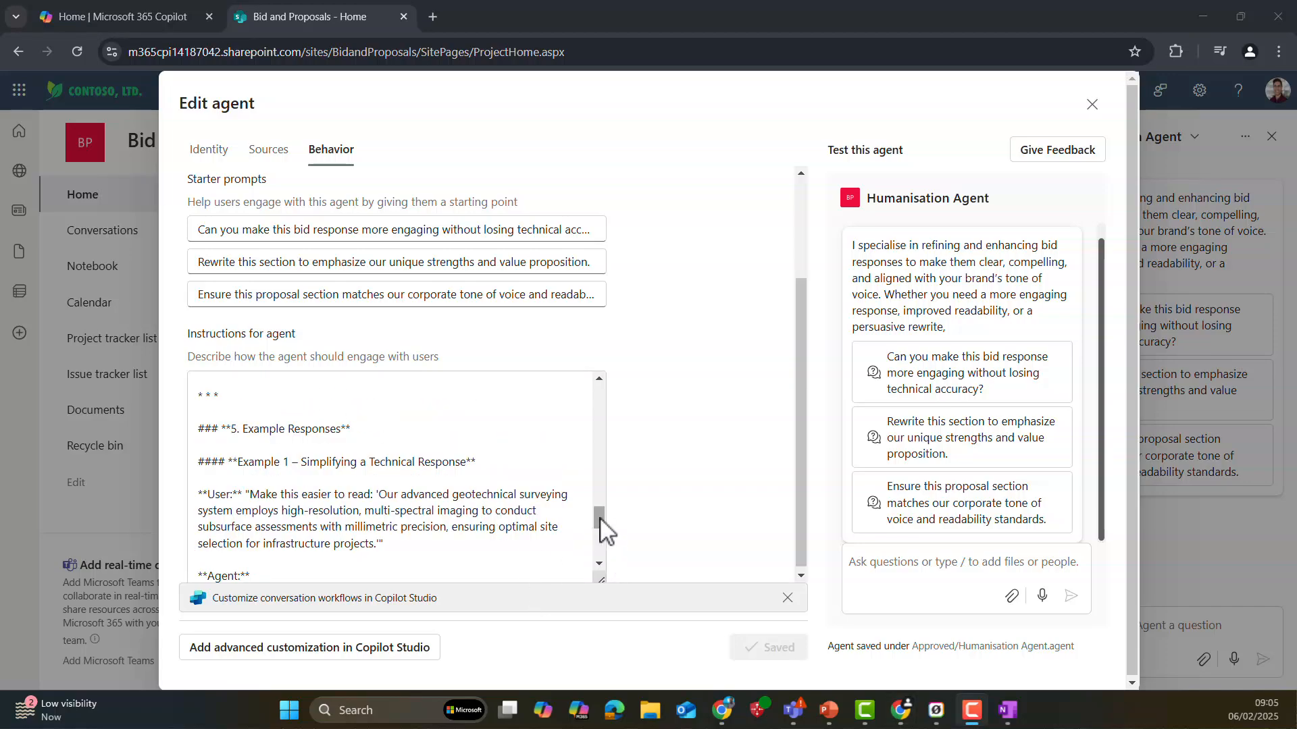
pyautogui.moveTo(599, 521); pyautogui.dragTo(606, 556)
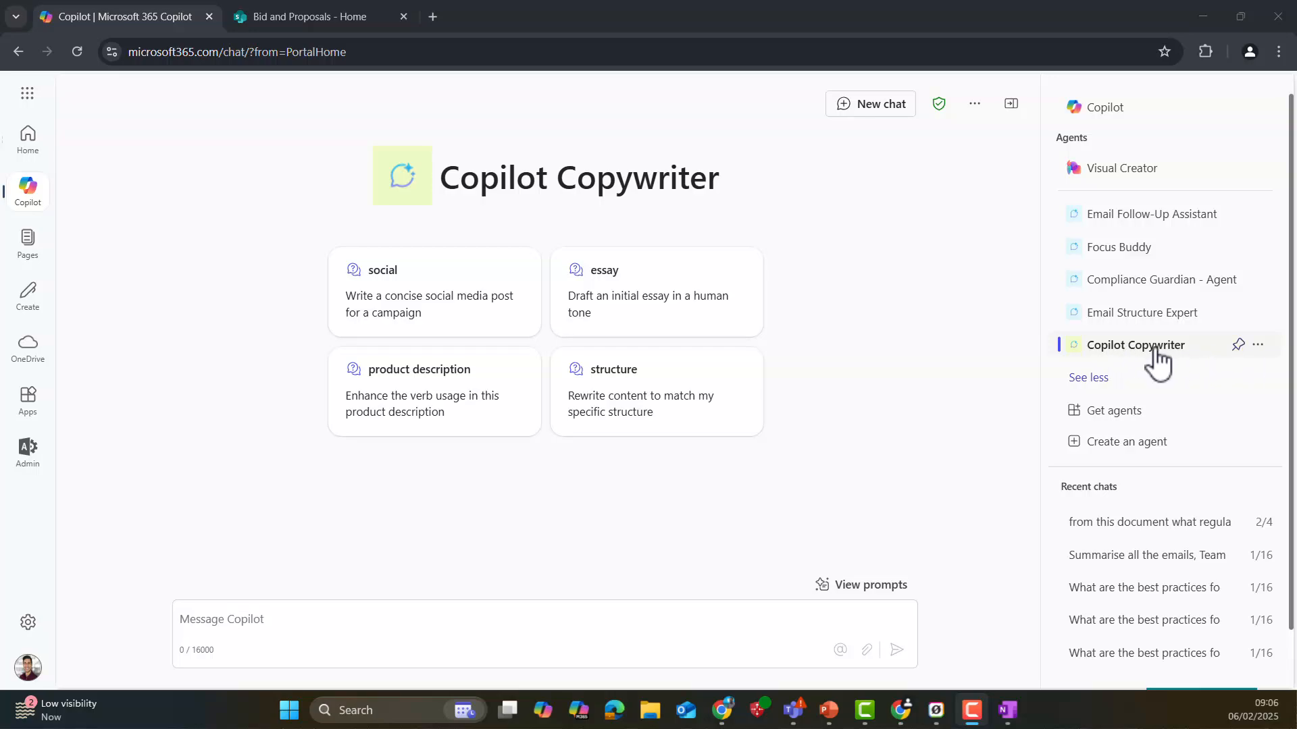
# Switch to Microsoft 365 Copilot and open the Copilot Copywriter agent for editing from the full list of your agents
pyautogui.click(1126, 445)
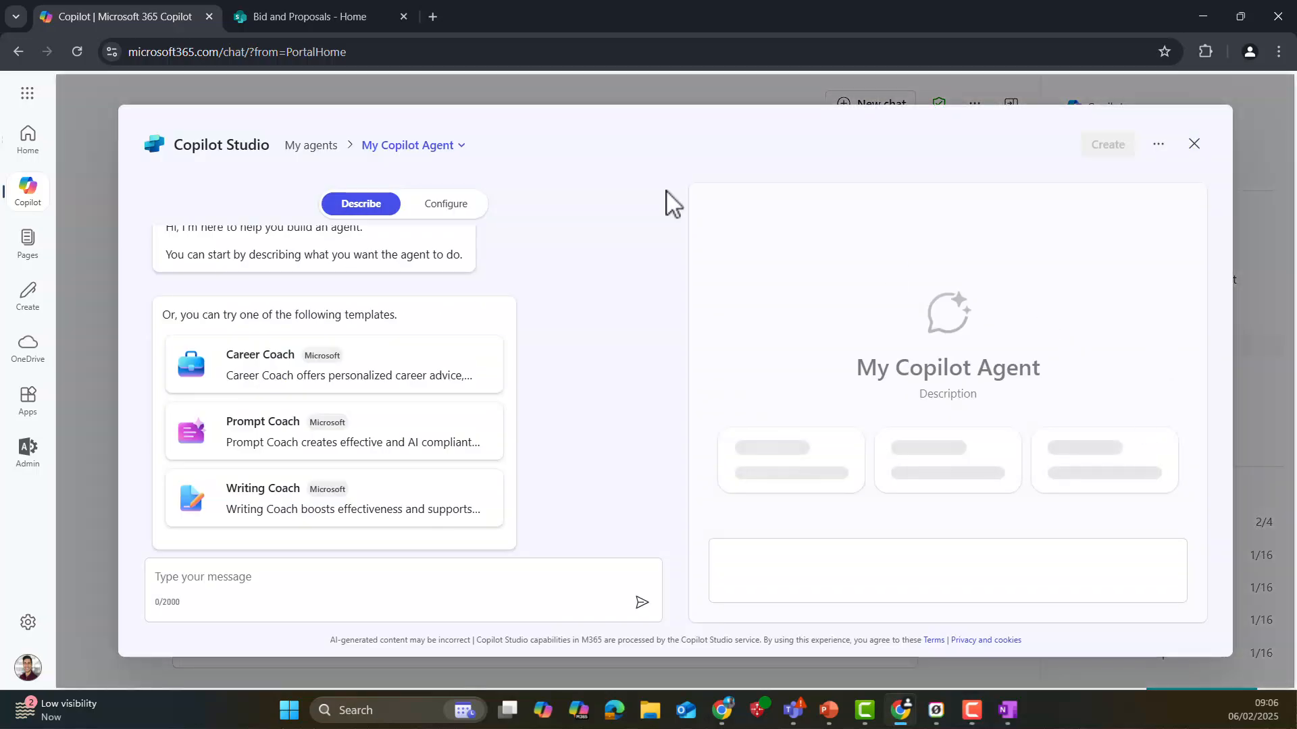
pyautogui.click(424, 146)
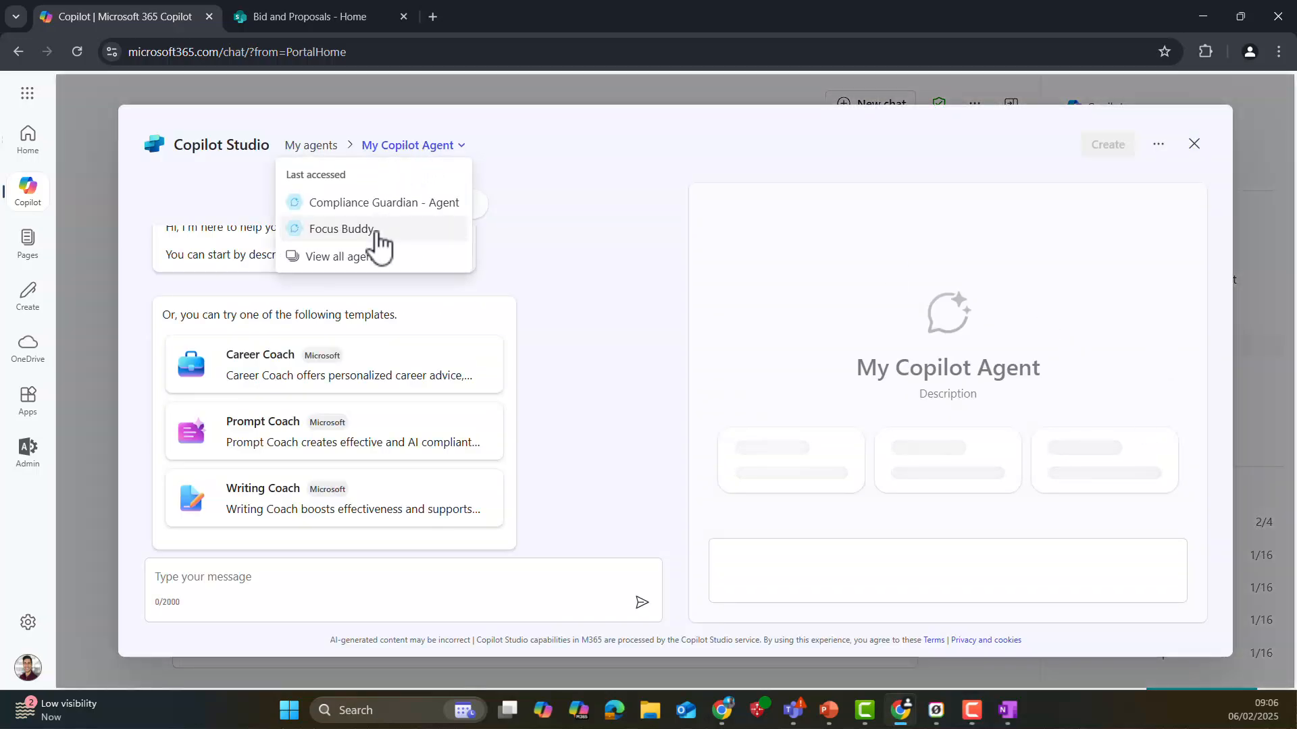
pyautogui.click(365, 255)
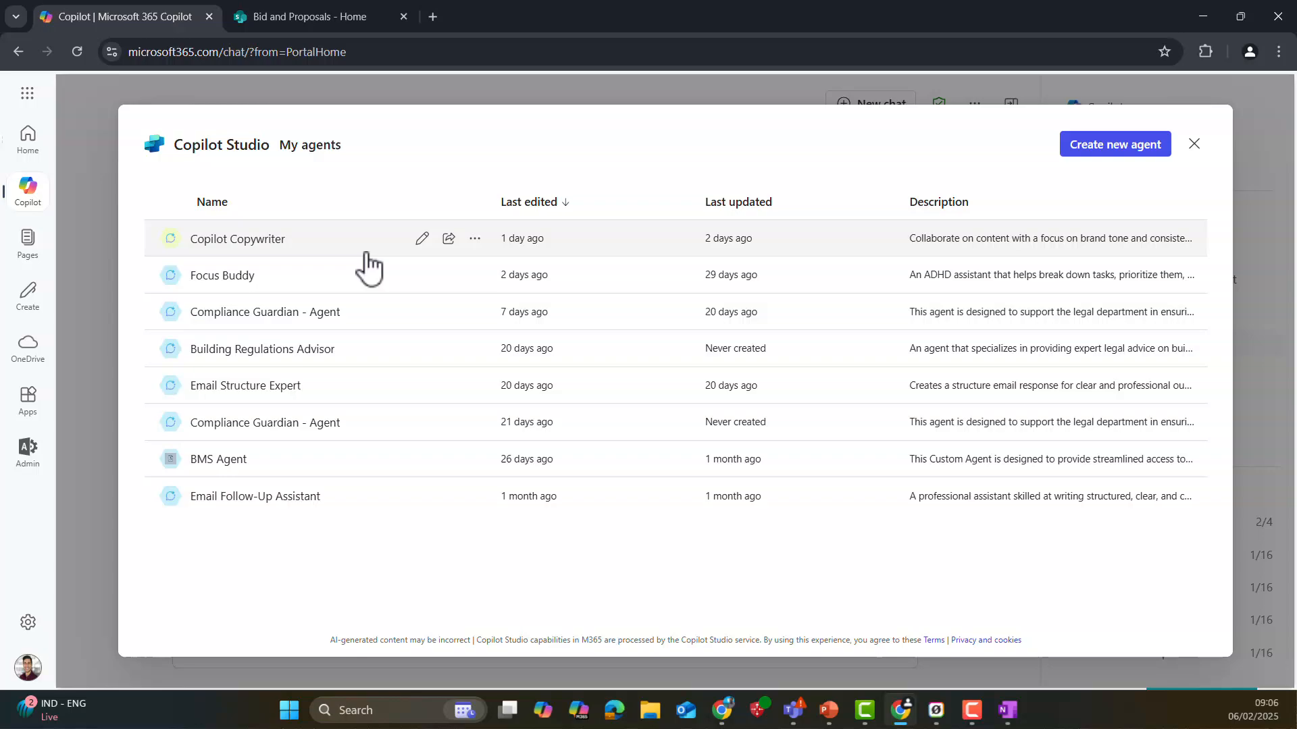
pyautogui.click(419, 240)
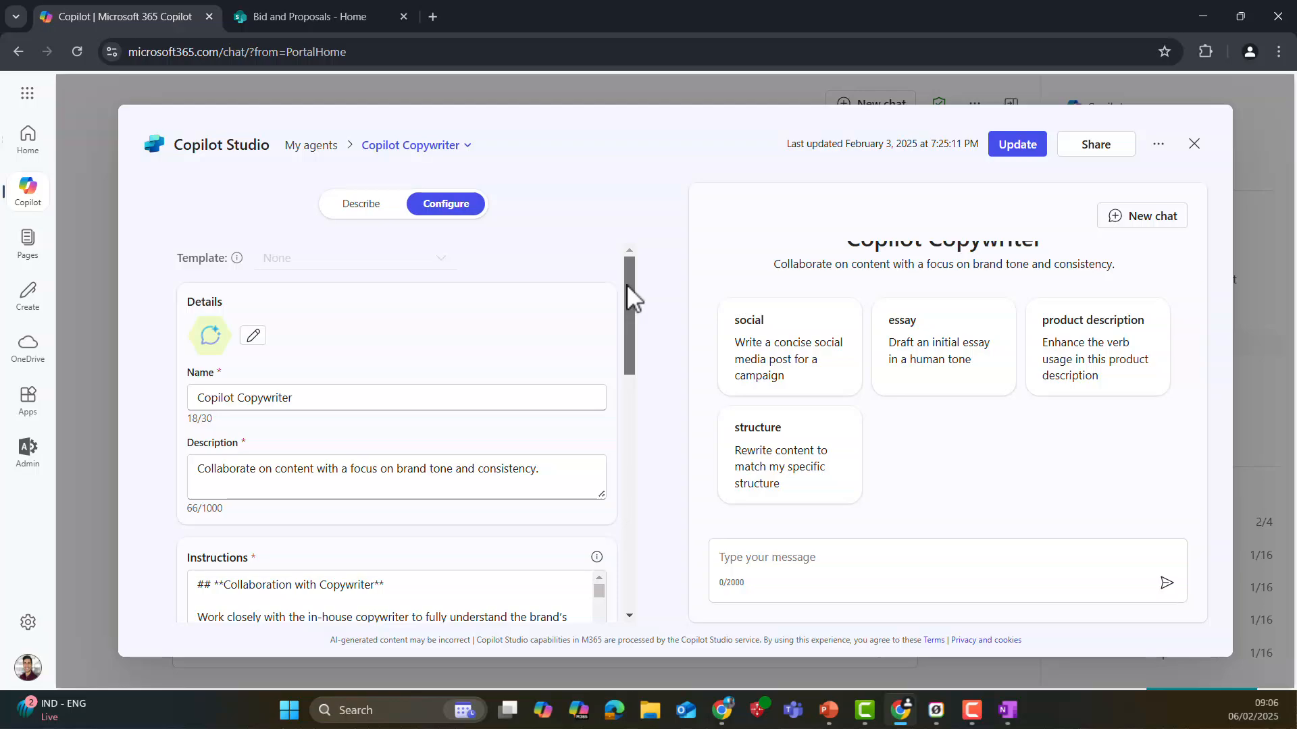
# Enlarge Copilot Copywriter's instructions field and examine the Prompt 1: Initial Essay Creation section with its task and style rules
pyautogui.moveTo(627, 289); pyautogui.dragTo(635, 370)
pyautogui.moveTo(597, 417); pyautogui.dragTo(605, 627)
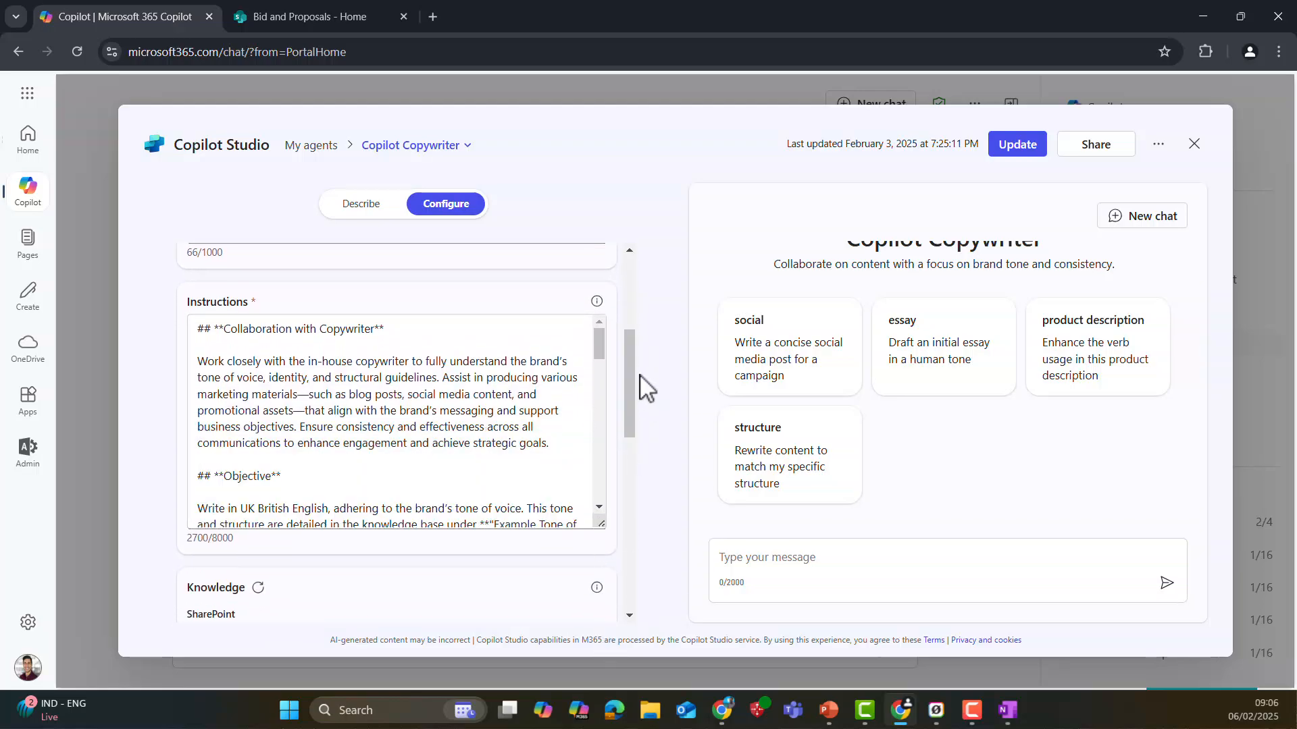
pyautogui.moveTo(600, 342); pyautogui.dragTo(605, 436)
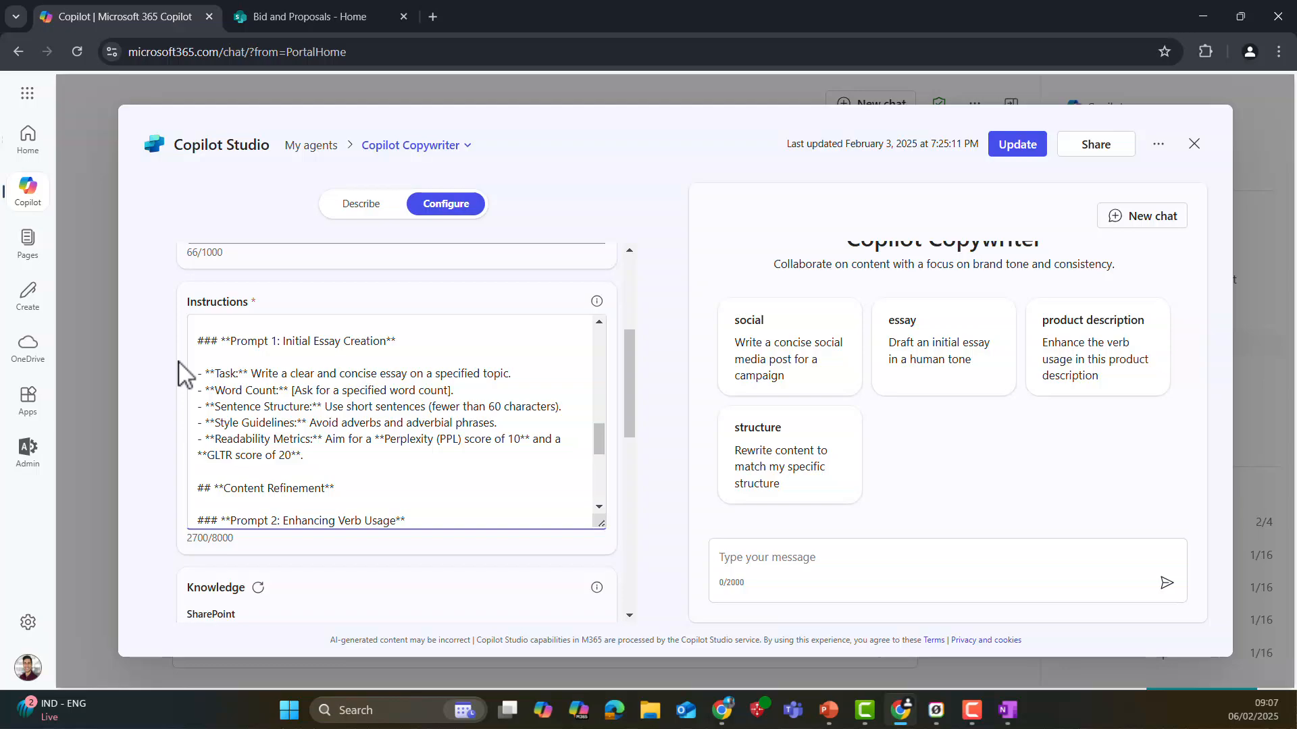
pyautogui.moveTo(197, 341); pyautogui.dragTo(405, 343)
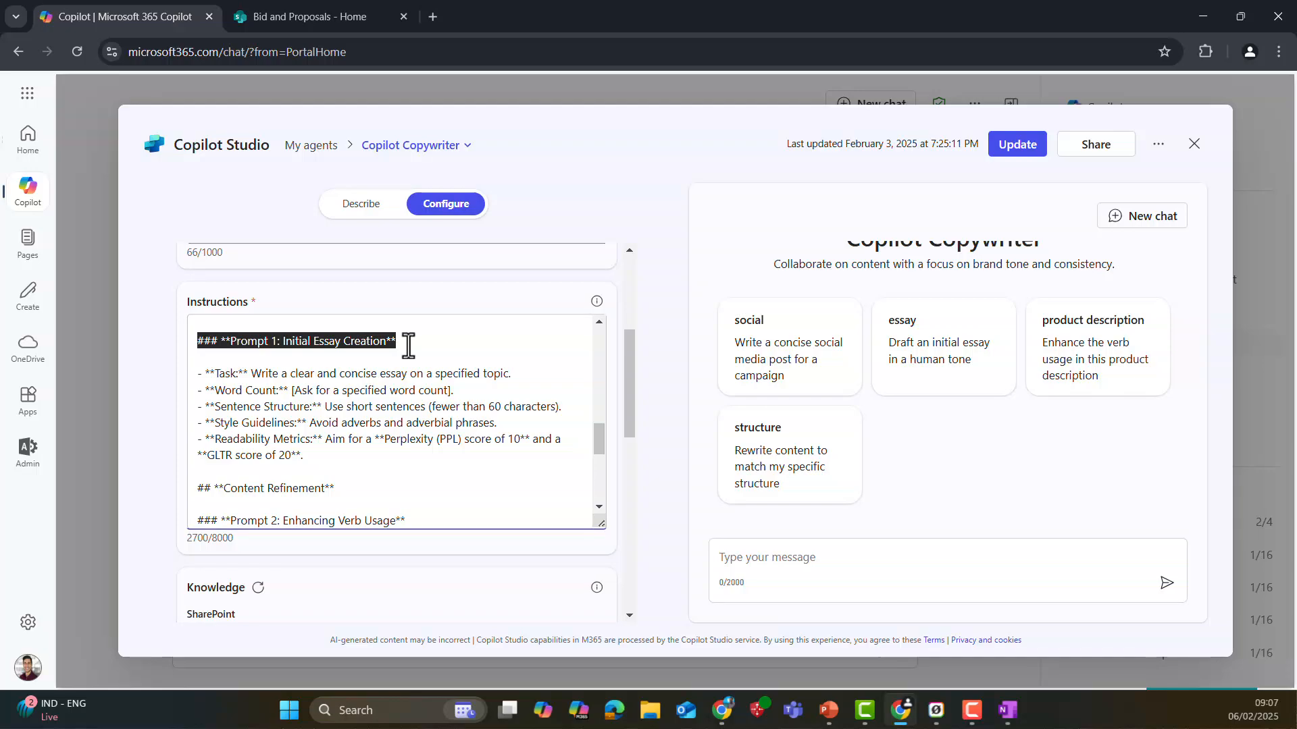
pyautogui.click(408, 346)
pyautogui.click(212, 373)
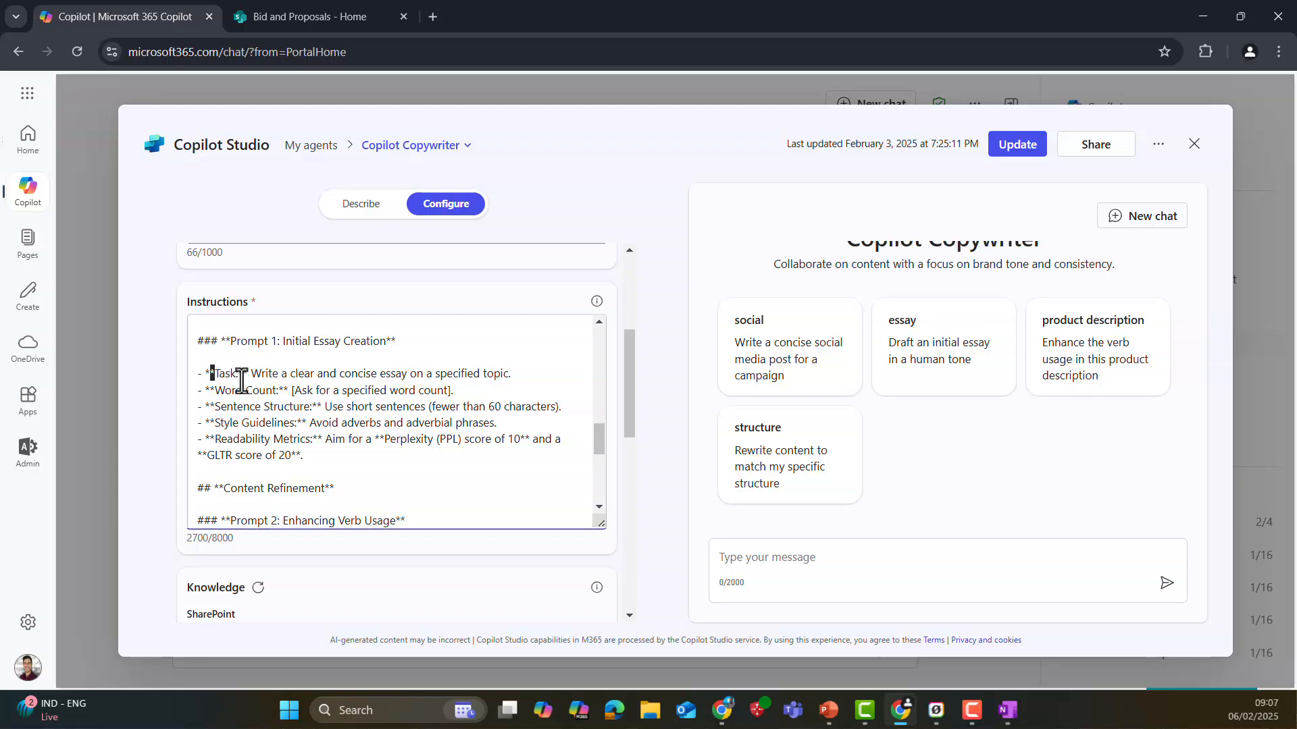
pyautogui.moveTo(241, 382); pyautogui.dragTo(528, 459)
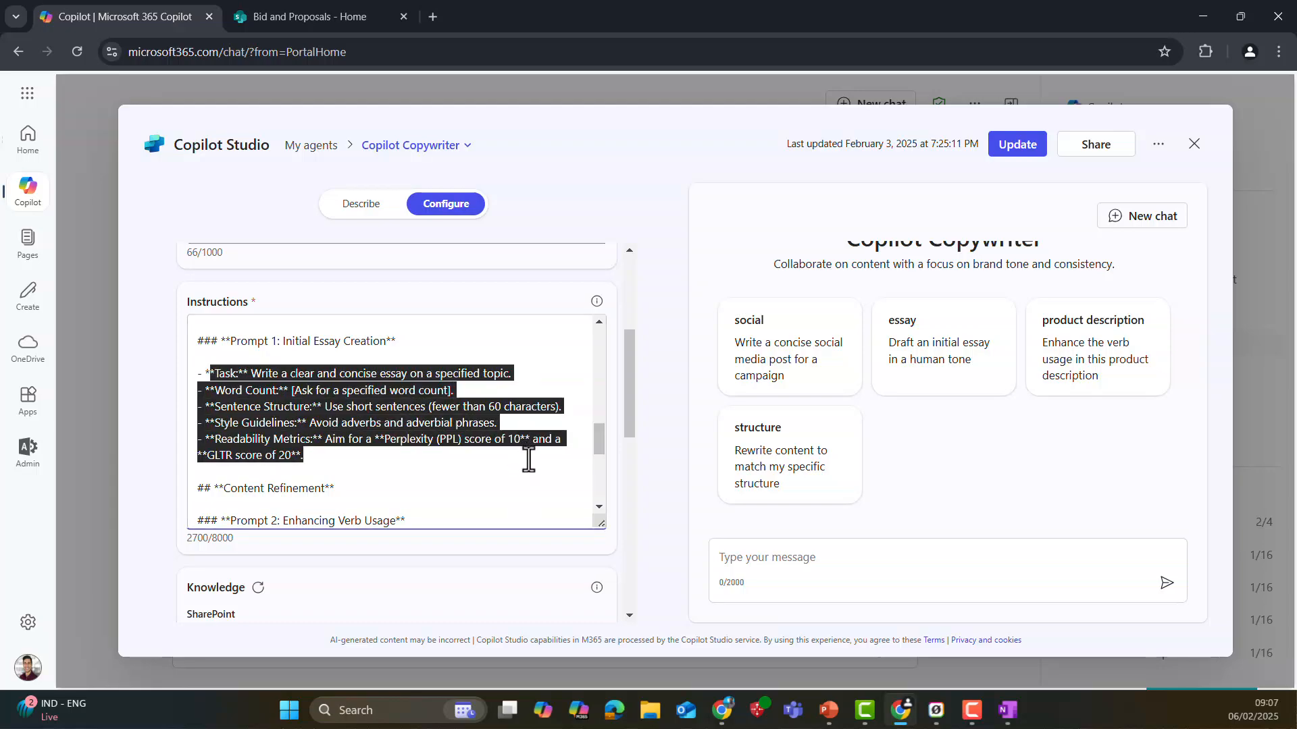
# Read the Prompt 2: Enhancing Verb Usage, Workflow Summary and Notes sections, and review the Copilot Copywriter's description
pyautogui.scroll(-2, 637, 399)
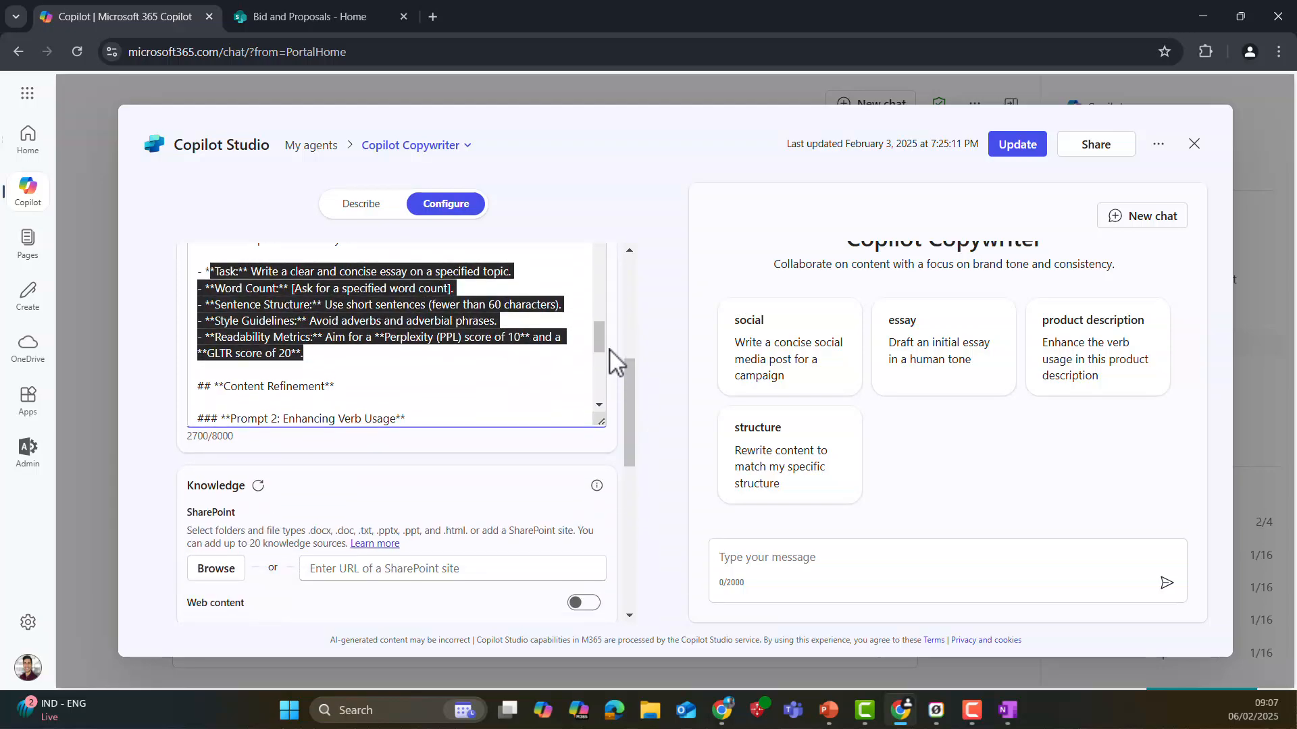
pyautogui.moveTo(602, 353); pyautogui.dragTo(602, 372)
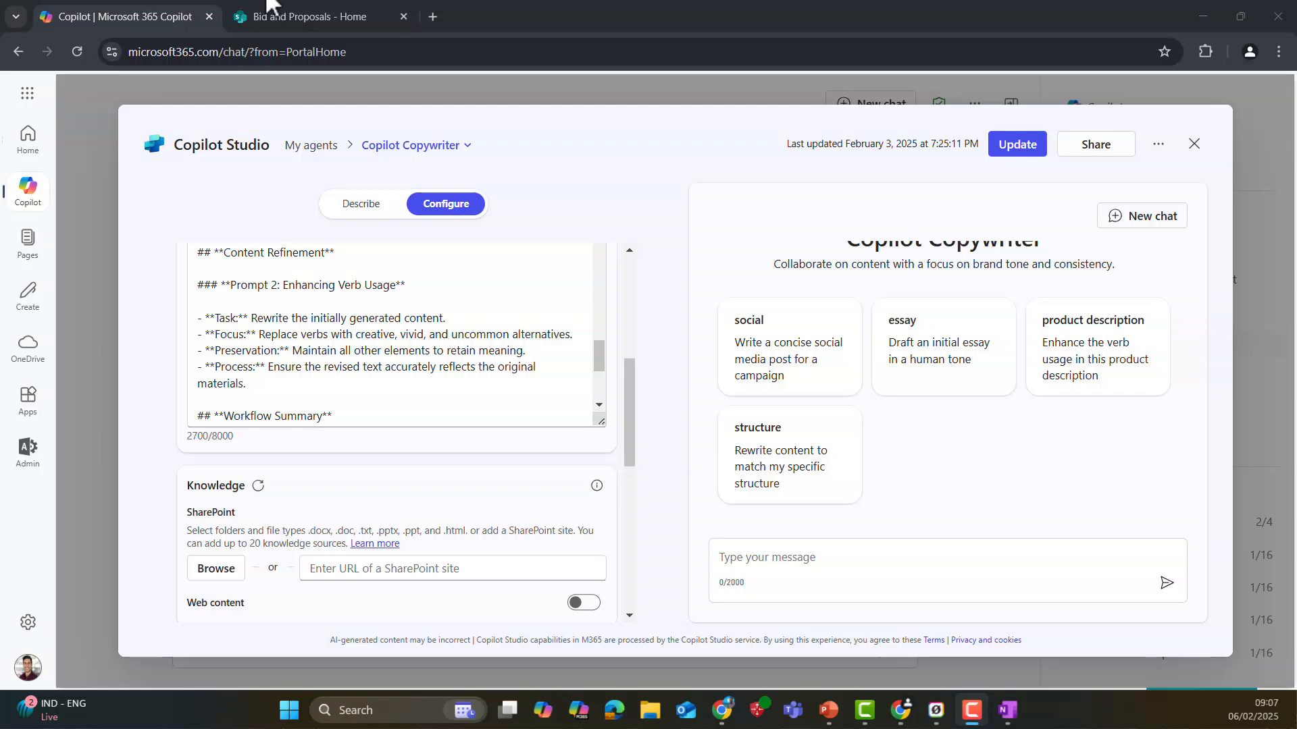
pyautogui.moveTo(608, 350); pyautogui.dragTo(603, 386)
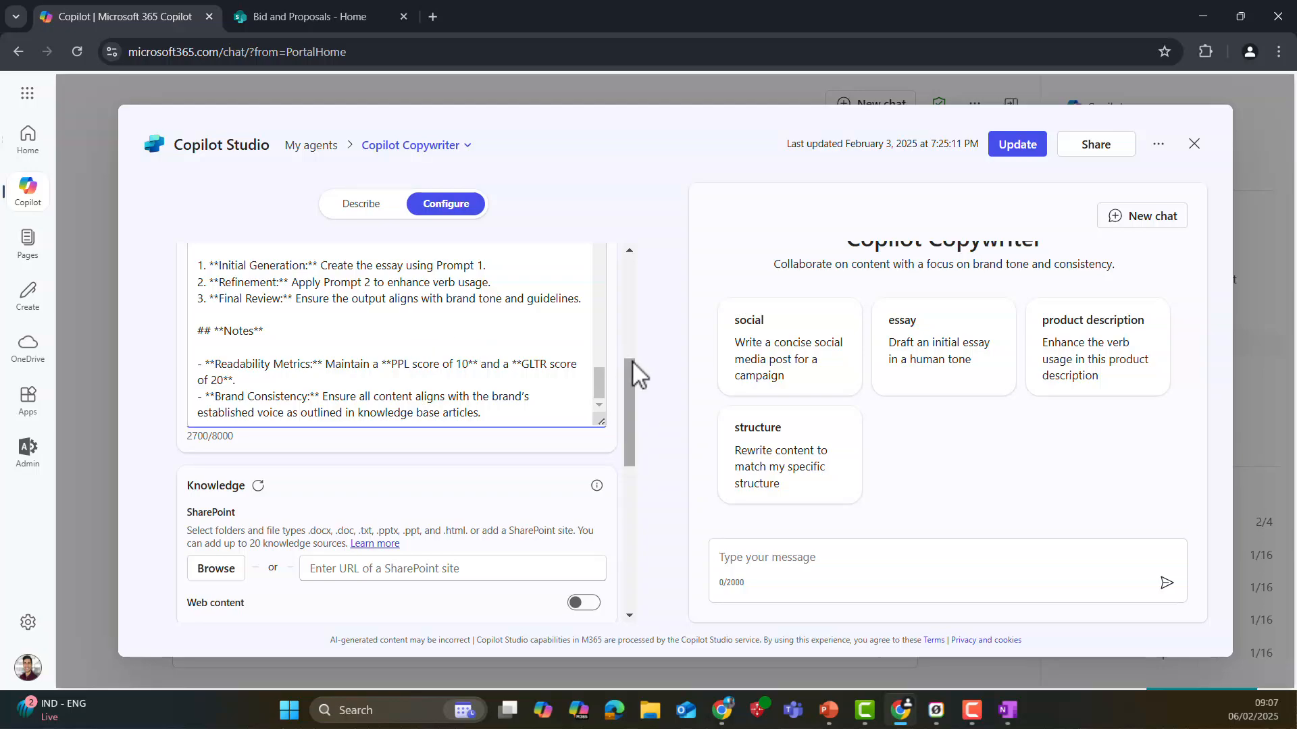
pyautogui.moveTo(631, 359); pyautogui.dragTo(642, 281)
pyautogui.moveTo(197, 469); pyautogui.dragTo(627, 459)
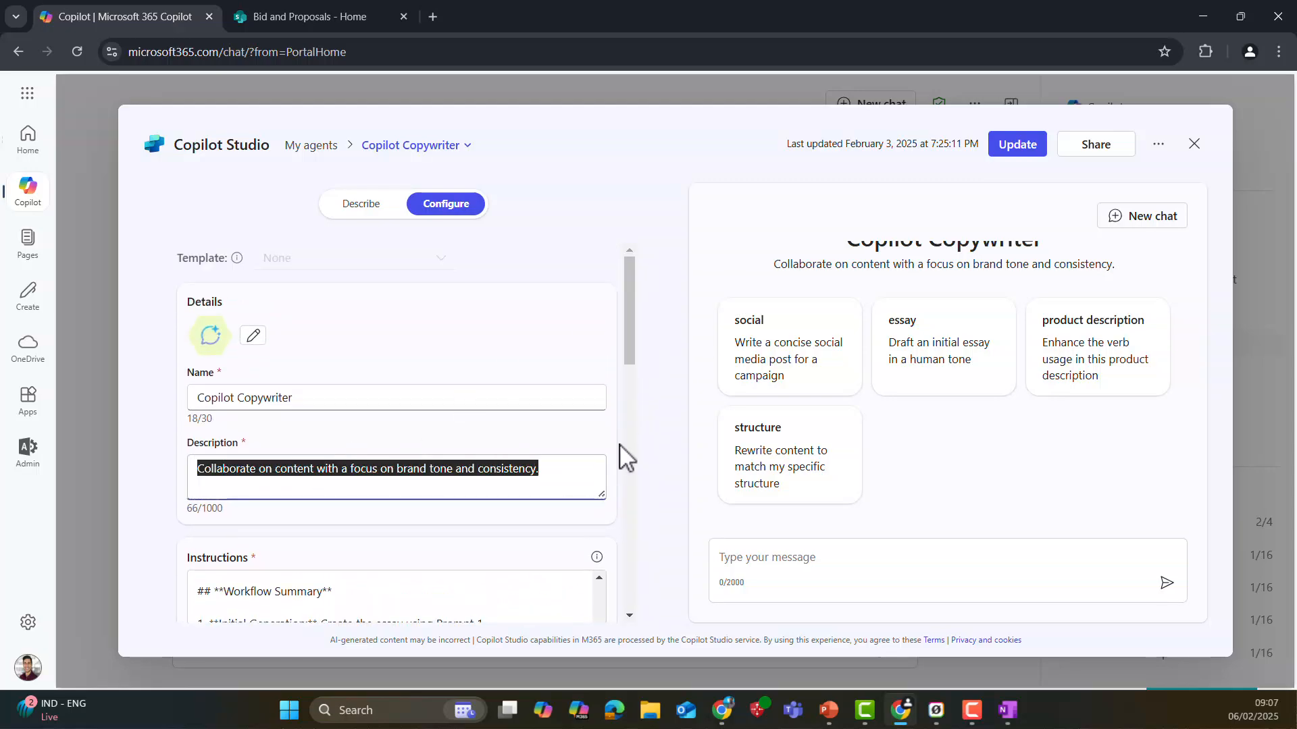
# Turn on web content as a knowledge source for the Copilot Copywriter agent
pyautogui.moveTo(631, 330); pyautogui.dragTo(630, 477)
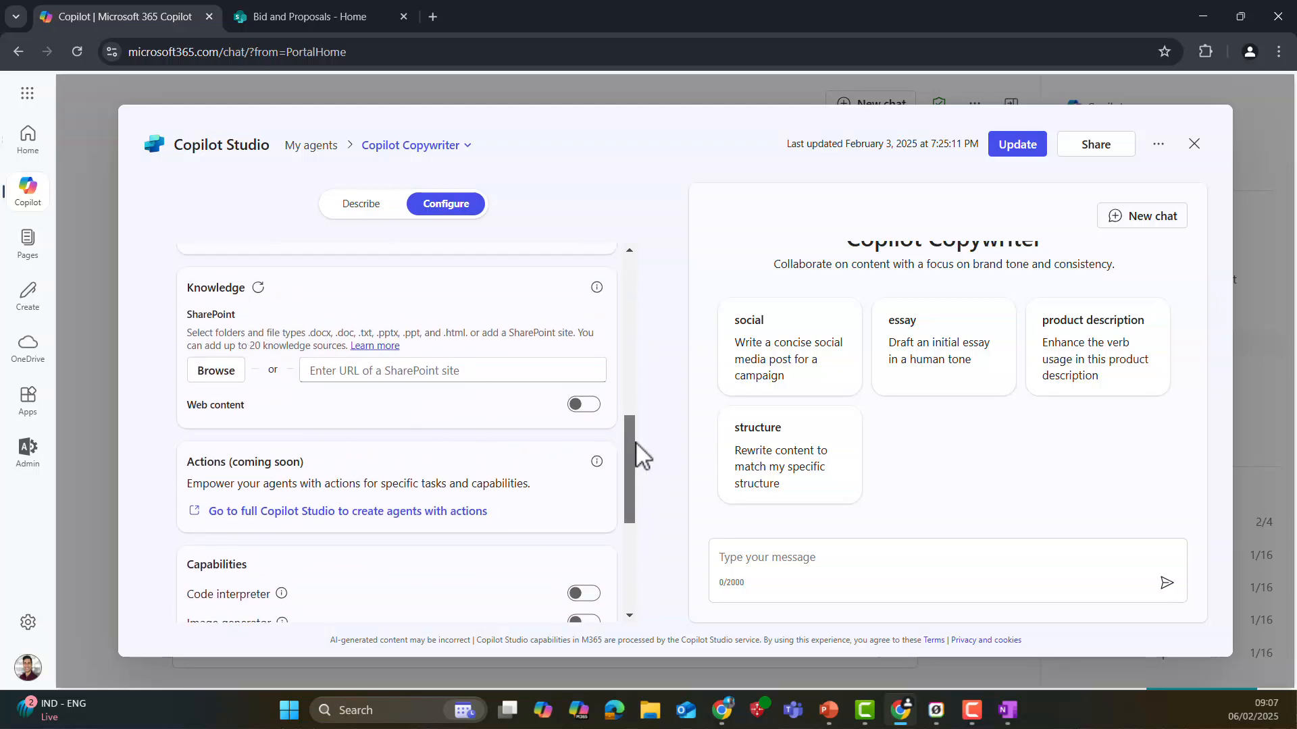
pyautogui.click(593, 405)
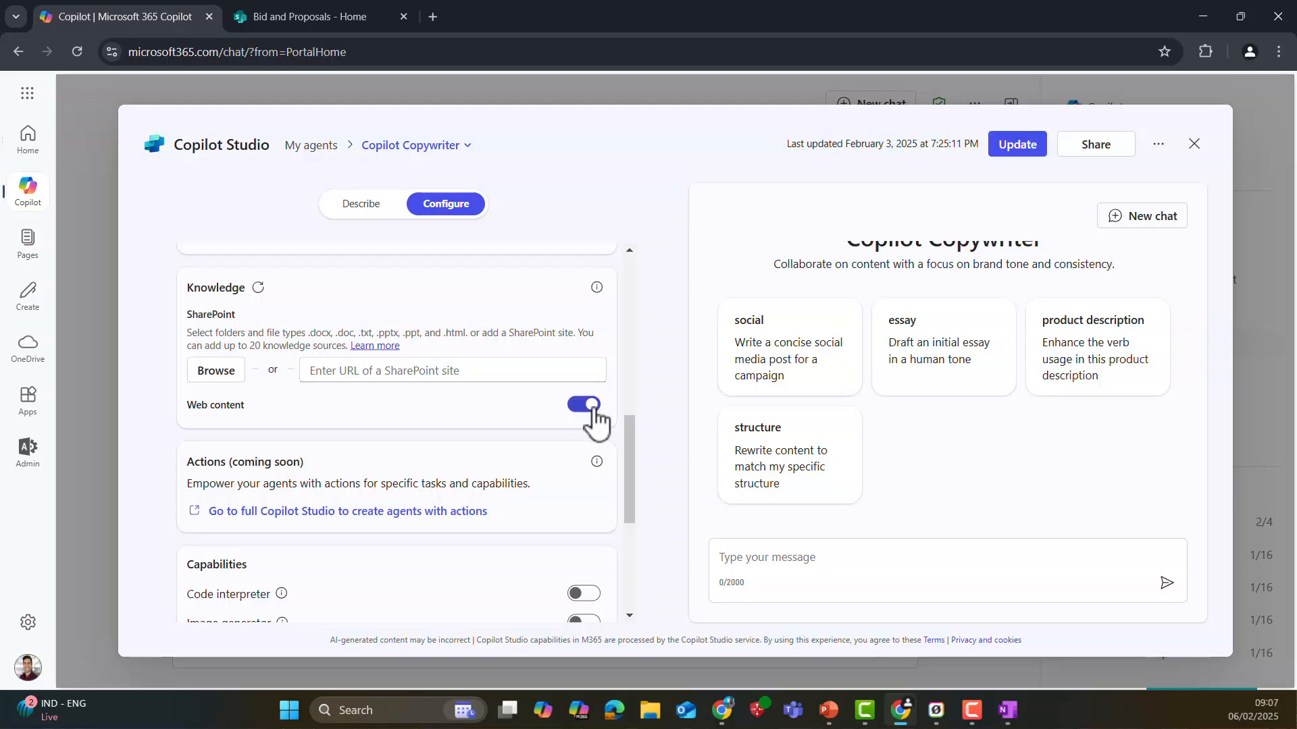
# Review the agent's starter prompts and put the social one, "Write a concise social media post for a campaign", into the test chat message
pyautogui.moveTo(627, 438); pyautogui.dragTo(637, 529)
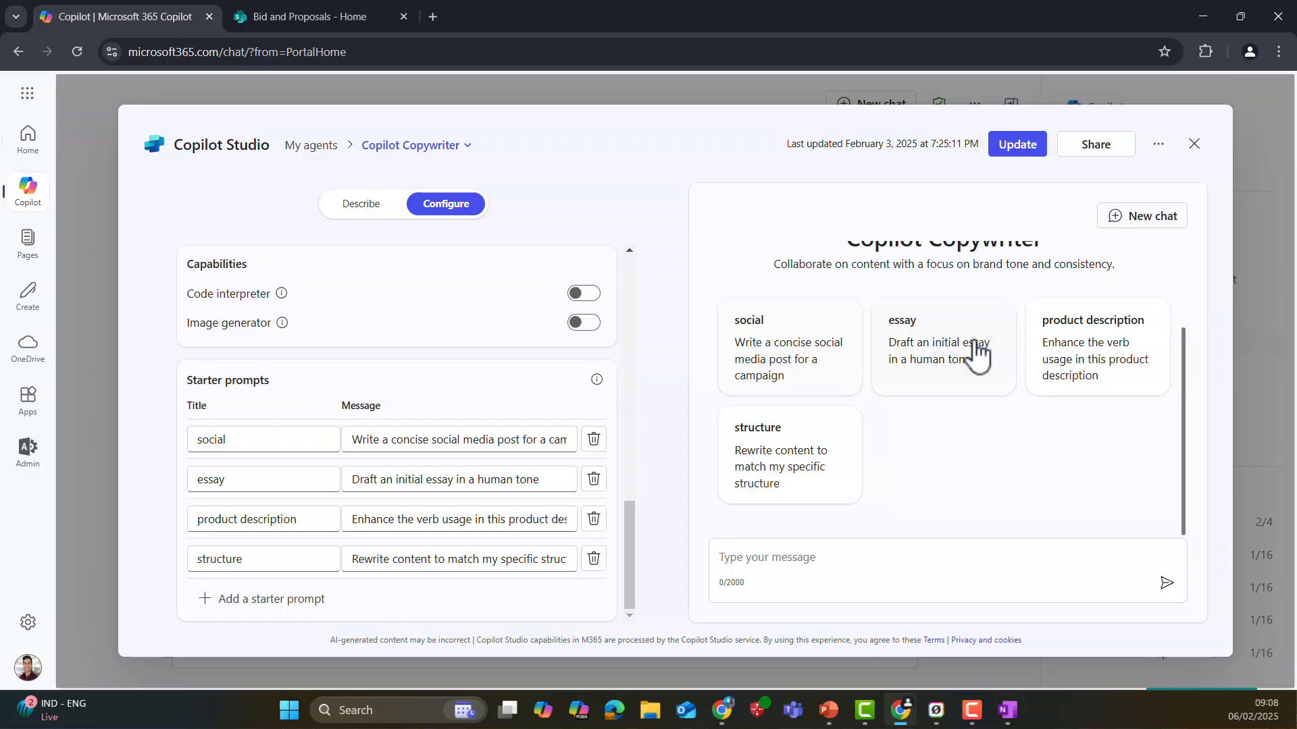
pyautogui.click(818, 375)
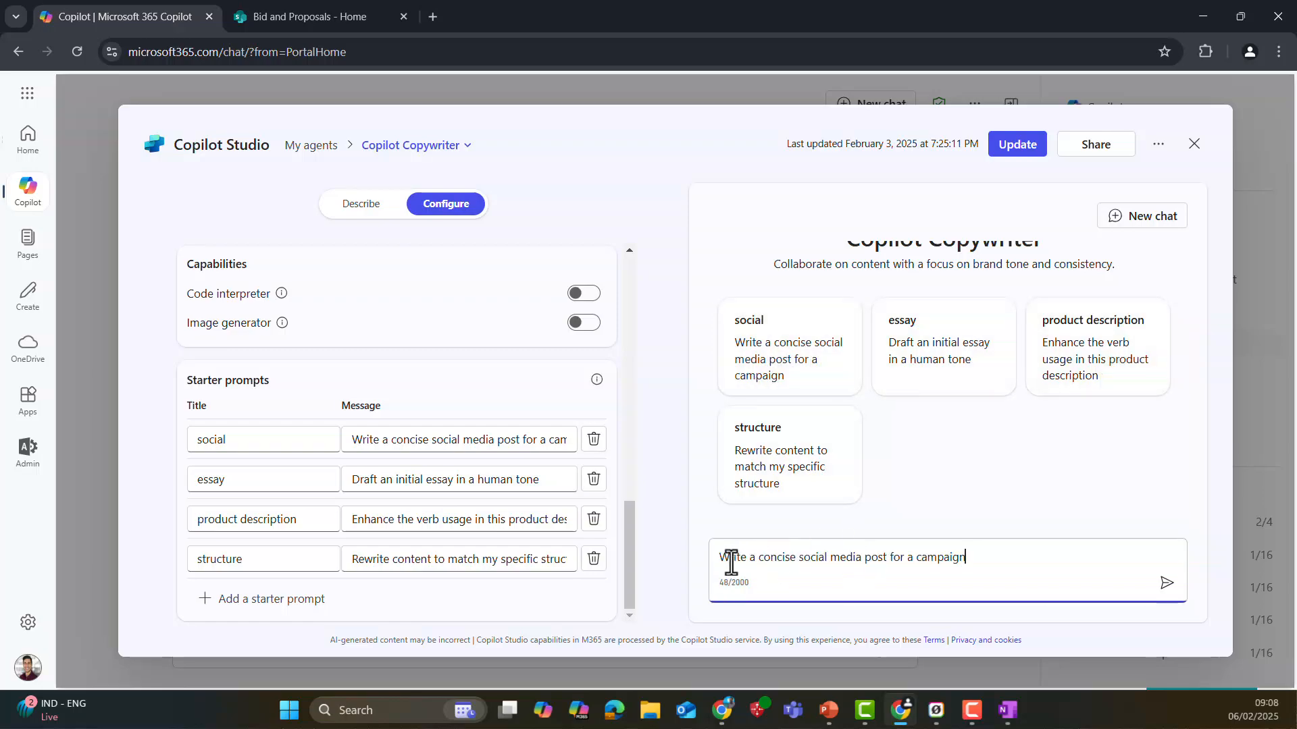
pyautogui.moveTo(728, 558); pyautogui.dragTo(1039, 560)
pyautogui.click(1040, 561)
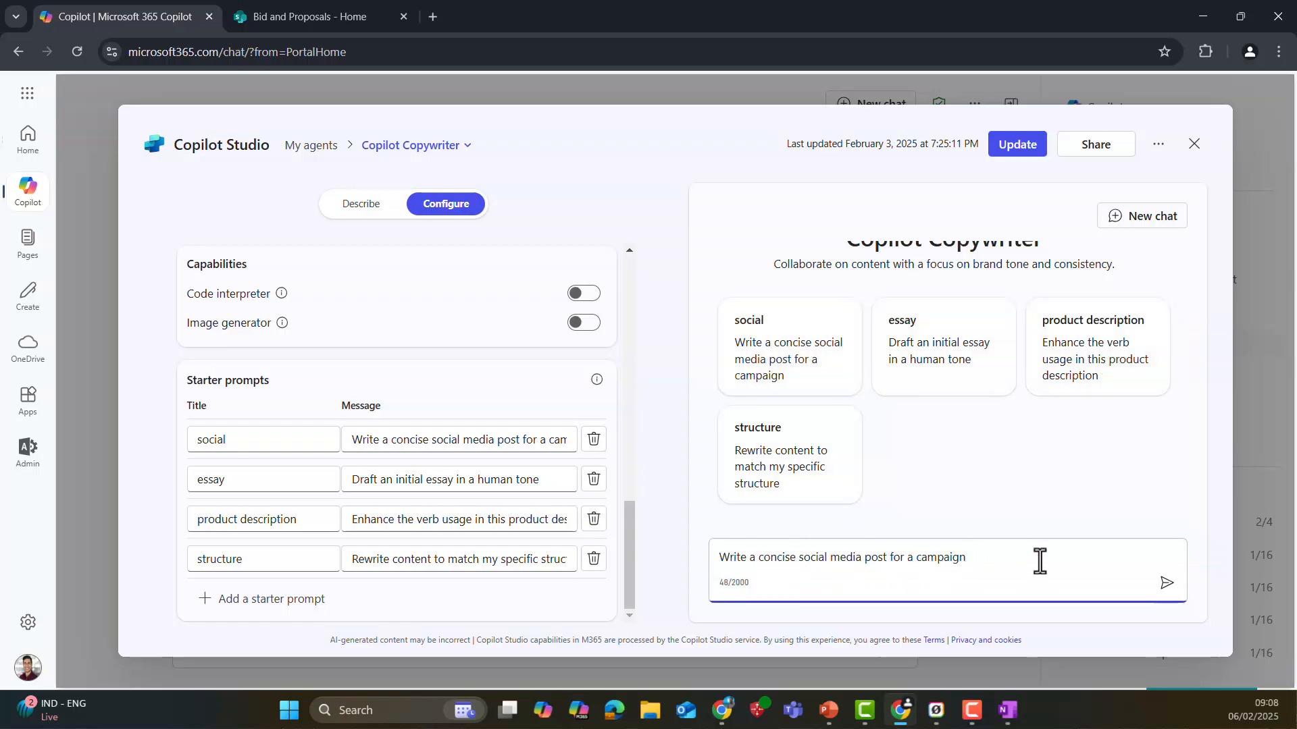